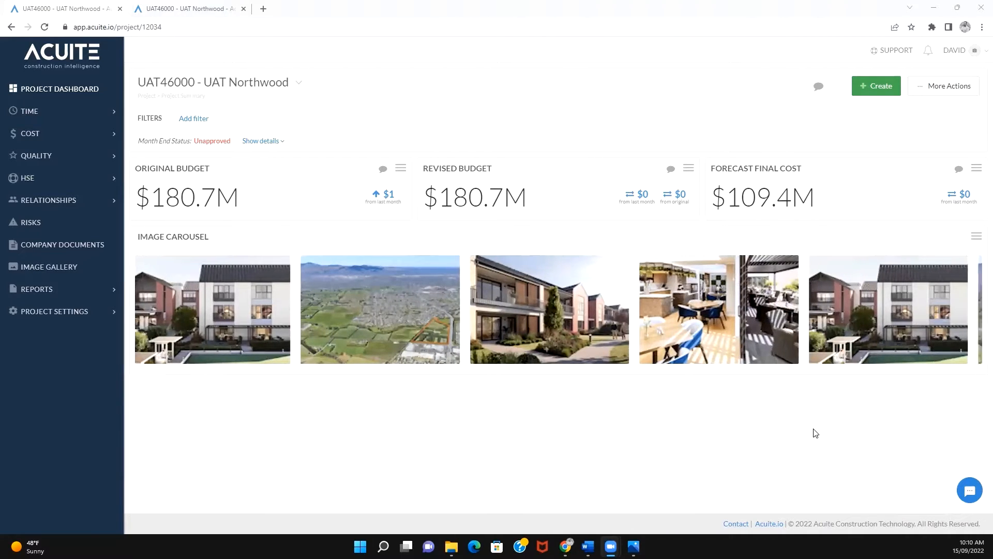
- View the support messenger's new conversation window, then close it without sending a message
{"action": "left_click", "coordinate": [970, 492]}
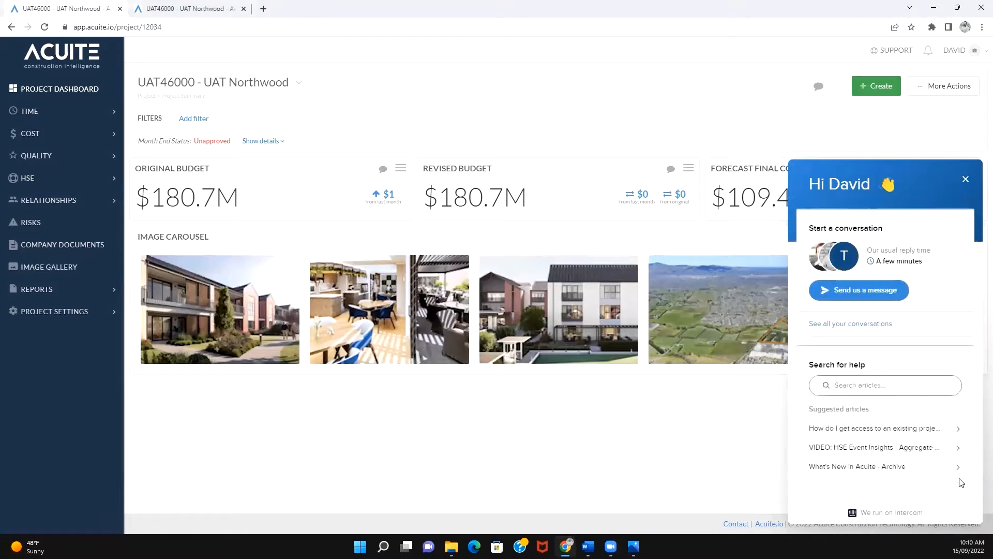
{"action": "left_click", "coordinate": [860, 291]}
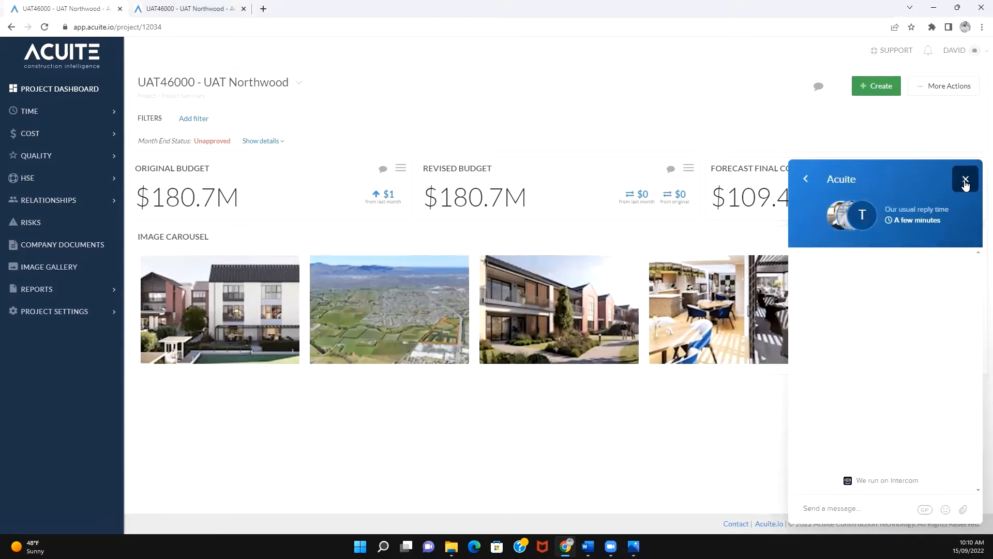
{"action": "left_click", "coordinate": [966, 181]}
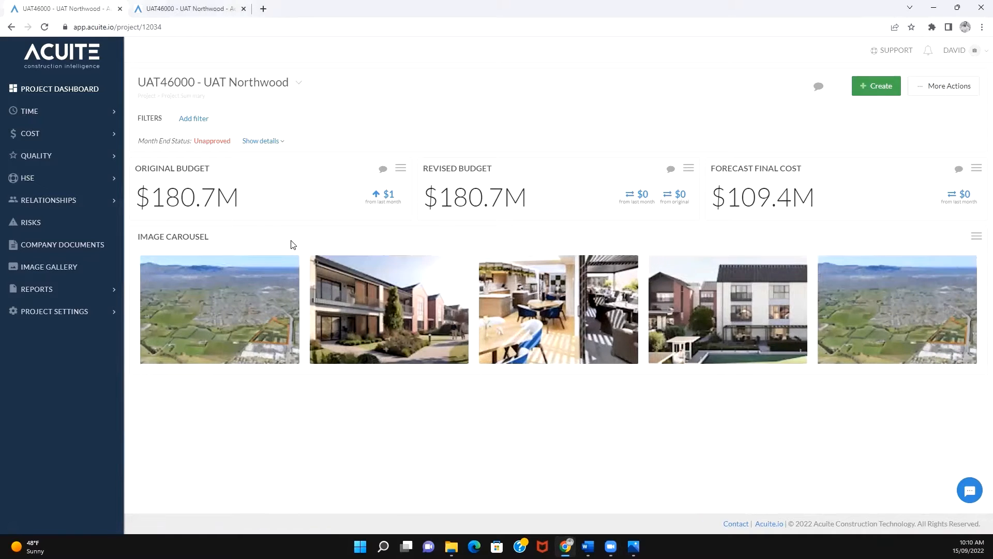
- View the list of available projects and keep UAT46000 - UAT Northwood selected
{"action": "left_click", "coordinate": [257, 94]}
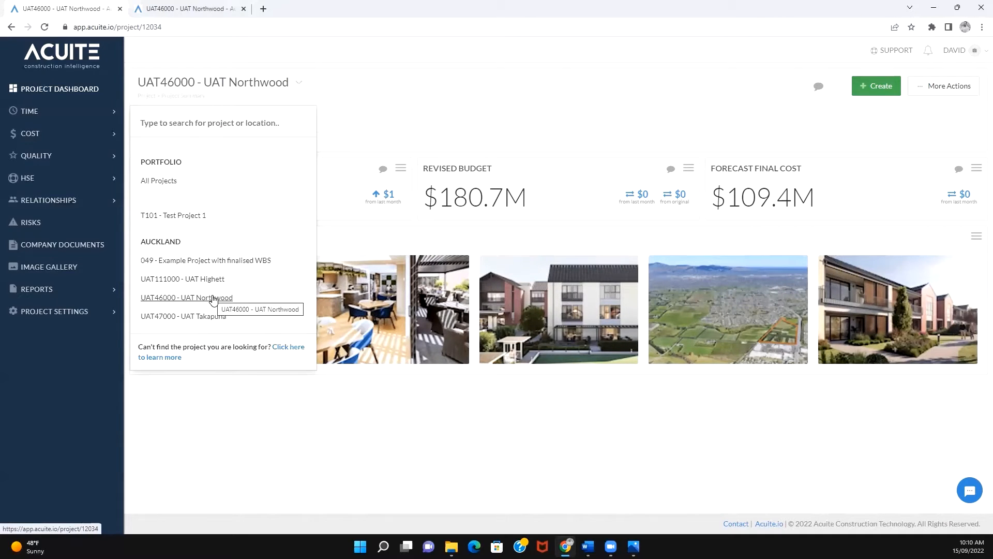
{"action": "left_click", "coordinate": [401, 97]}
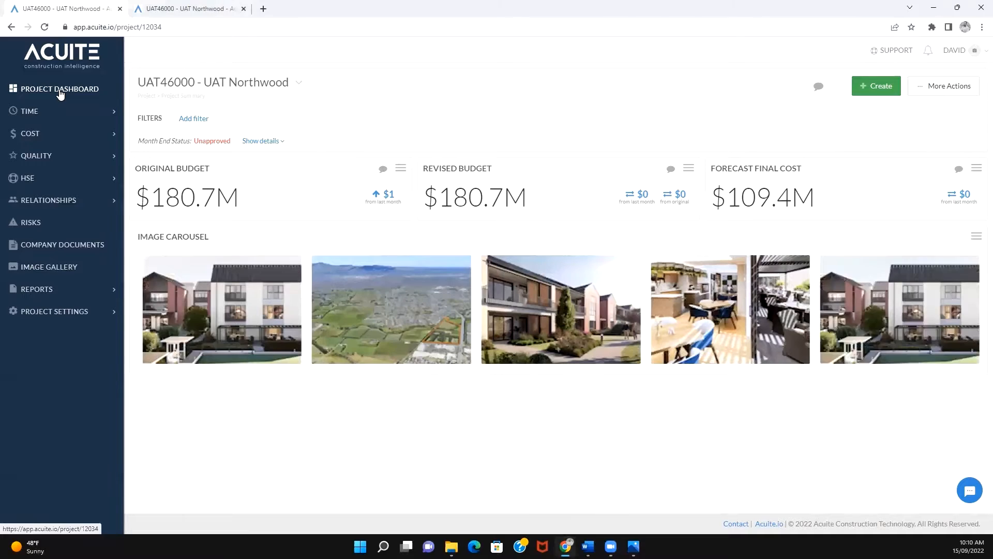
- Open the project's cost forecasting page and bring its forecasting table into view
{"action": "left_click", "coordinate": [45, 140]}
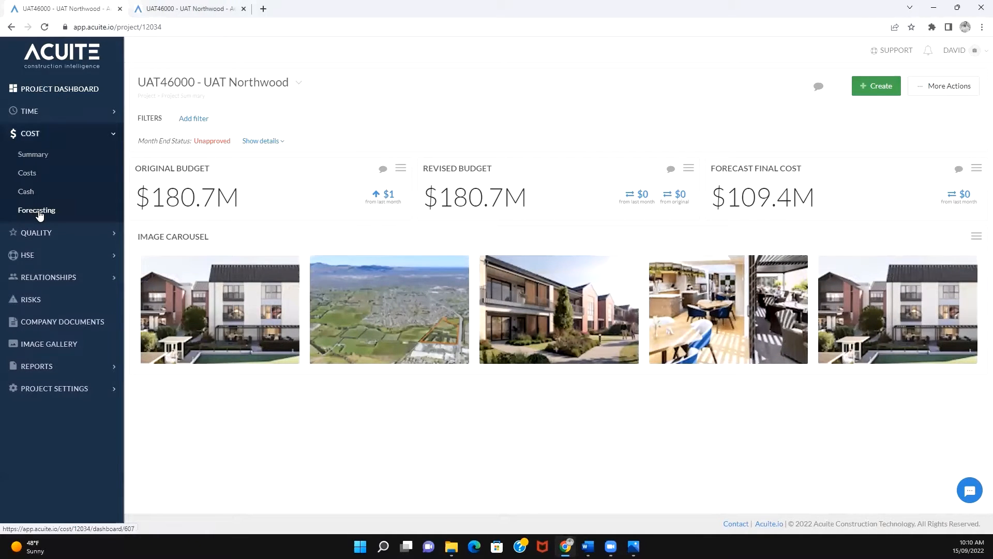
{"action": "left_click", "coordinate": [39, 212]}
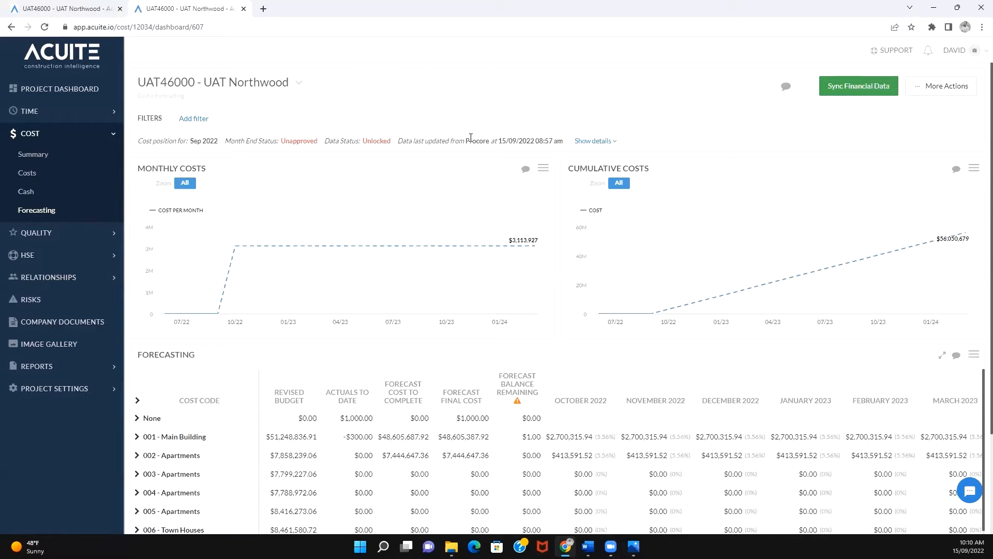
{"action": "scroll", "coordinate": [664, 290], "scroll_direction": "down", "scroll_amount": 3}
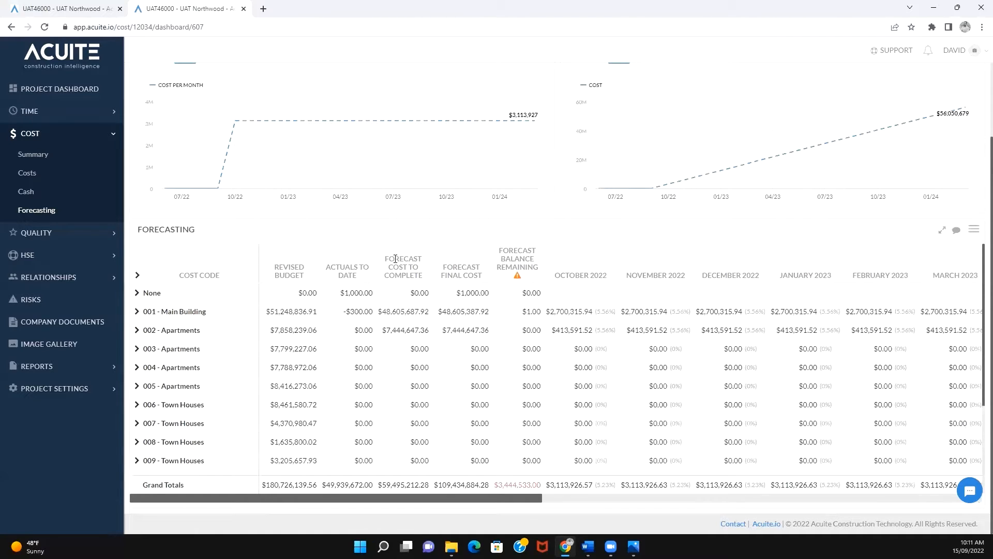
- Review the Actuals to Date and Forecast Cost to Complete columns of the forecasting table
{"action": "left_click_drag", "start_coordinate": [395, 258], "coordinate": [416, 275]}
{"action": "left_click_drag", "start_coordinate": [345, 267], "coordinate": [355, 272]}
{"action": "left_click", "coordinate": [354, 269]}
{"action": "left_click_drag", "start_coordinate": [388, 259], "coordinate": [400, 268]}
{"action": "left_click", "coordinate": [400, 268]}
- Enlarge the forecasting table to full screen and expand the 001 - Main Building group
{"action": "left_click", "coordinate": [942, 230]}
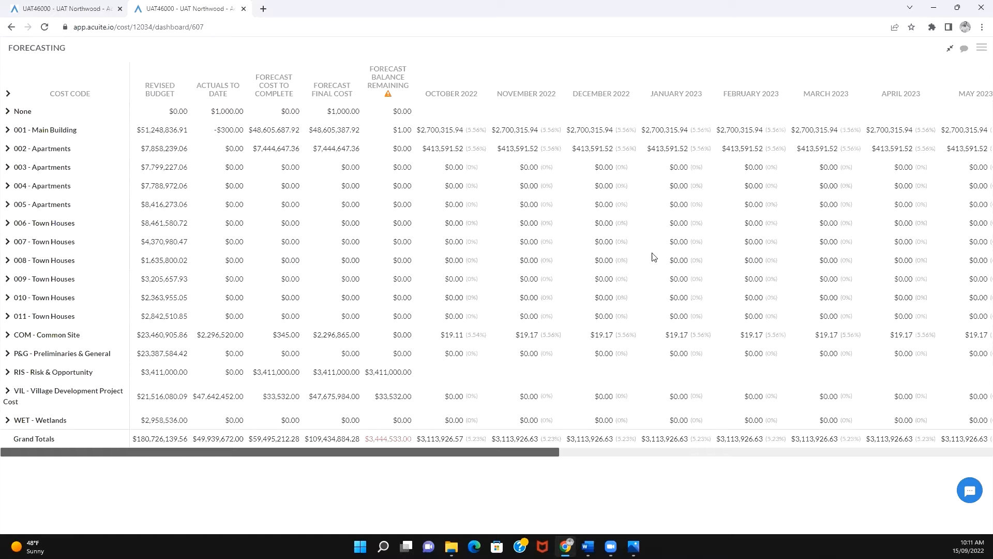
{"action": "left_click_drag", "start_coordinate": [44, 129], "coordinate": [63, 130]}
{"action": "left_click", "coordinate": [49, 130]}
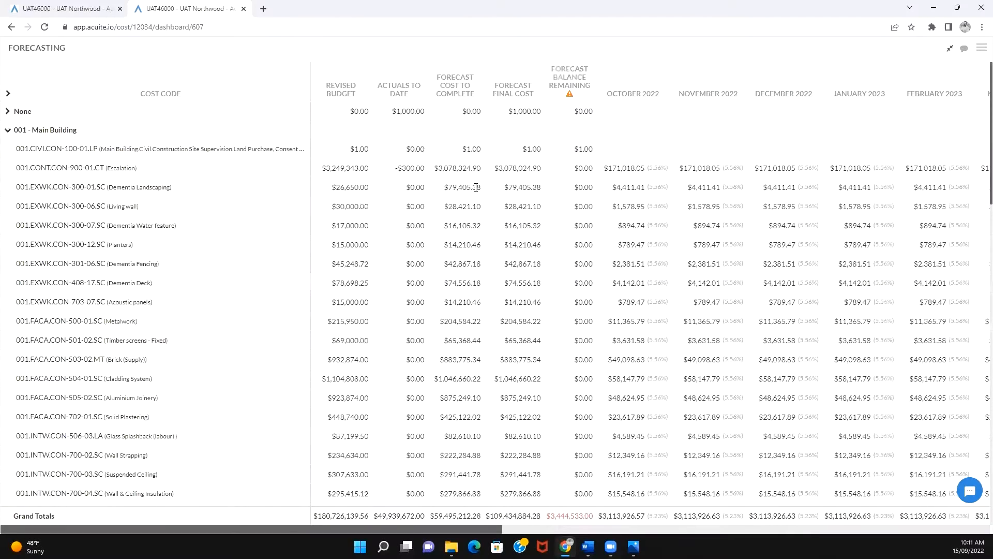
- Examine the grouping options for customising the forecasting table, leaving it grouped by Stage, and look over the Main Building cost codes
{"action": "left_click", "coordinate": [982, 50]}
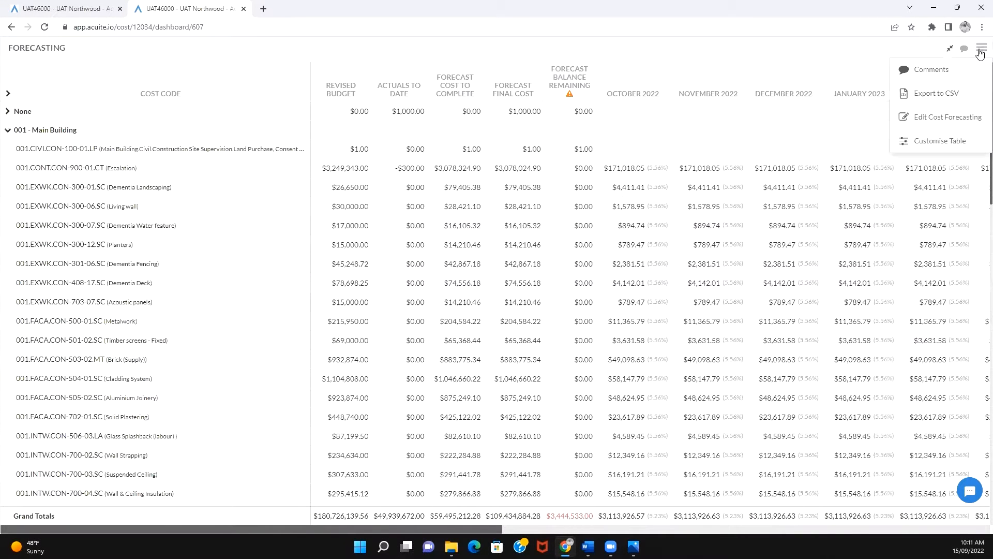
{"action": "left_click", "coordinate": [949, 142]}
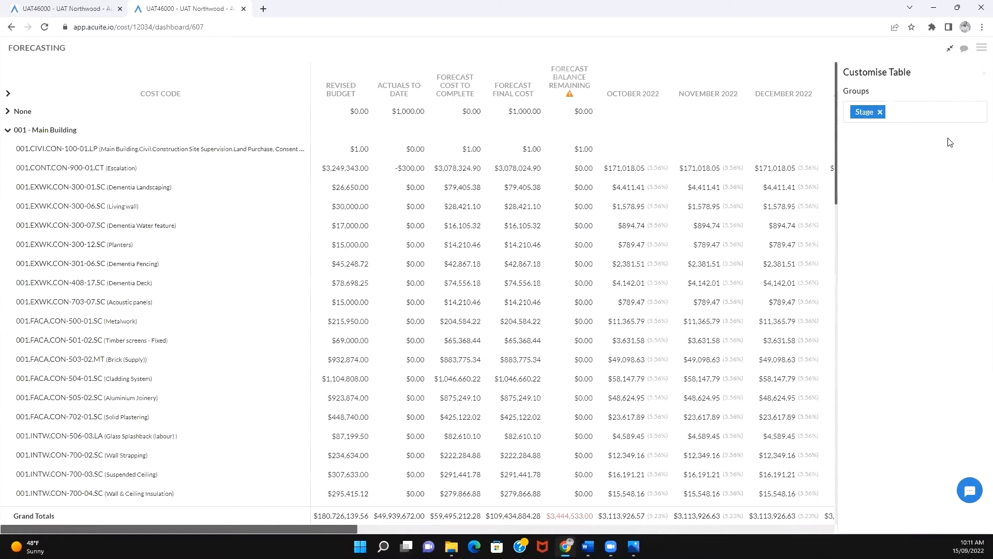
{"action": "left_click", "coordinate": [916, 114]}
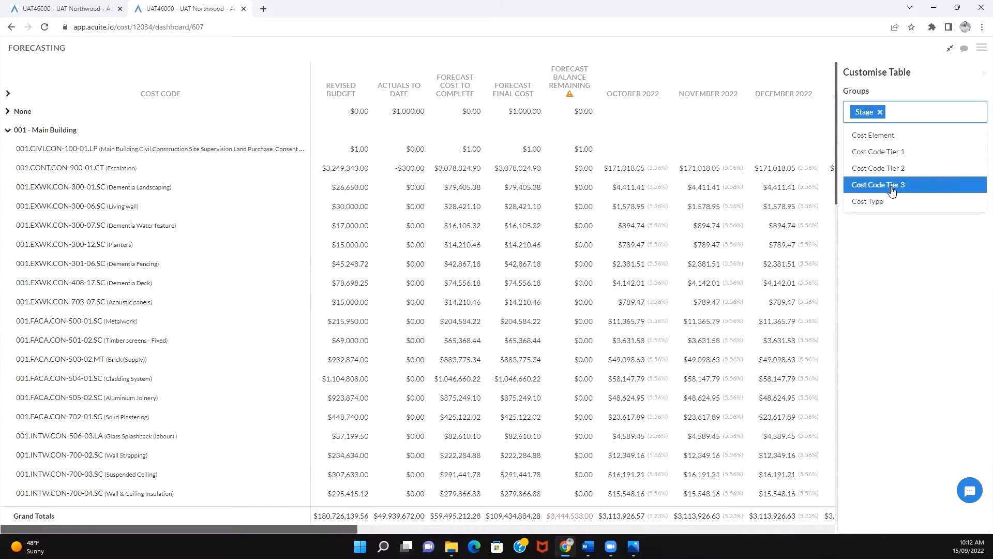
{"action": "left_click", "coordinate": [983, 75]}
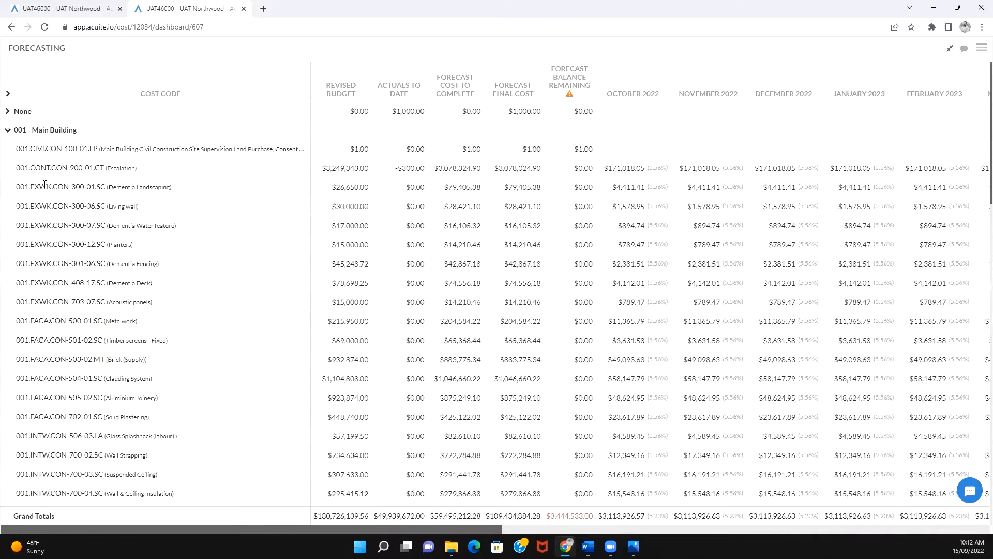
{"action": "left_click_drag", "start_coordinate": [46, 186], "coordinate": [57, 187]}
{"action": "left_click", "coordinate": [57, 208]}
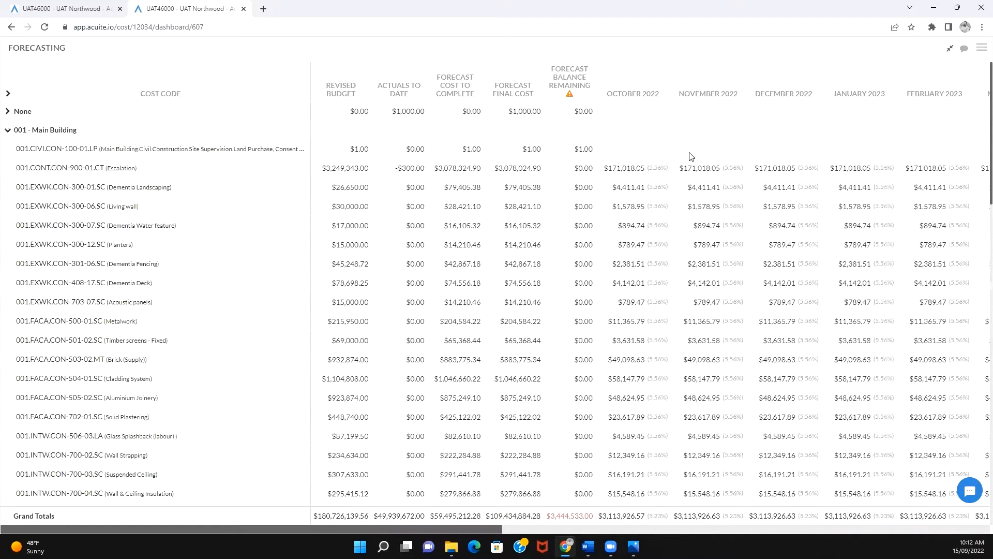
- Put the cost forecasting into edit mode and review the forecast start, forecast end and monthly columns through March 2024
{"action": "left_click", "coordinate": [982, 50]}
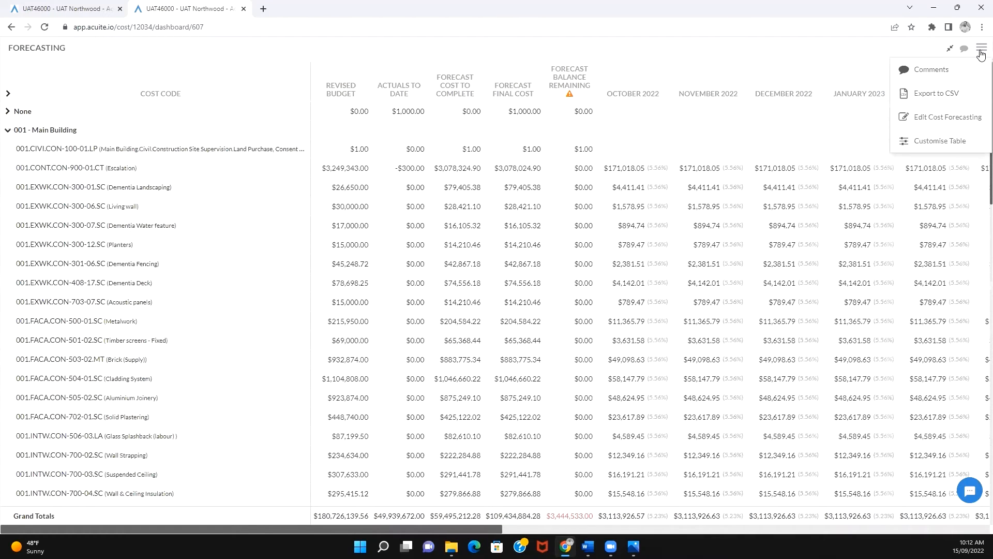
{"action": "left_click", "coordinate": [942, 123]}
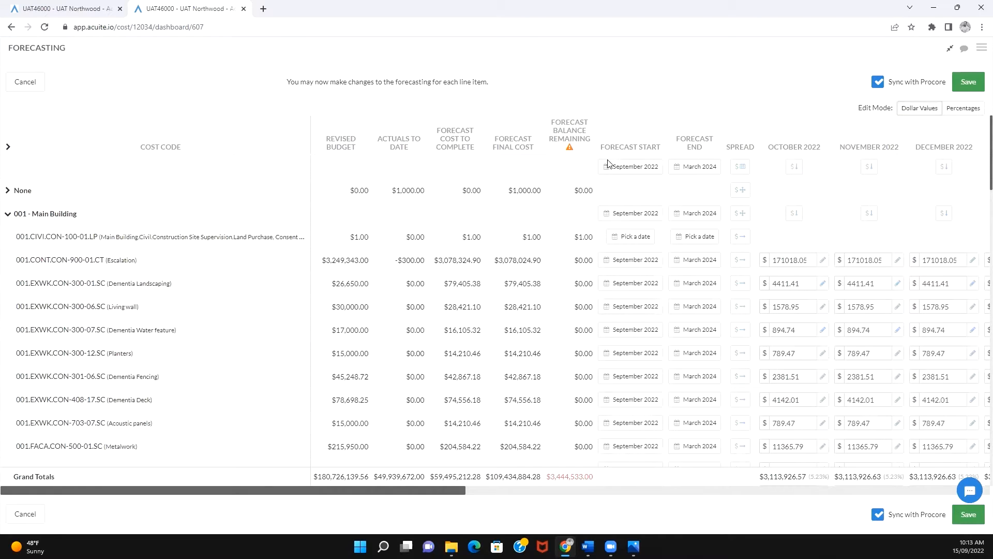
{"action": "left_click_drag", "start_coordinate": [690, 142], "coordinate": [699, 147]}
{"action": "left_click_drag", "start_coordinate": [397, 491], "coordinate": [547, 497]}
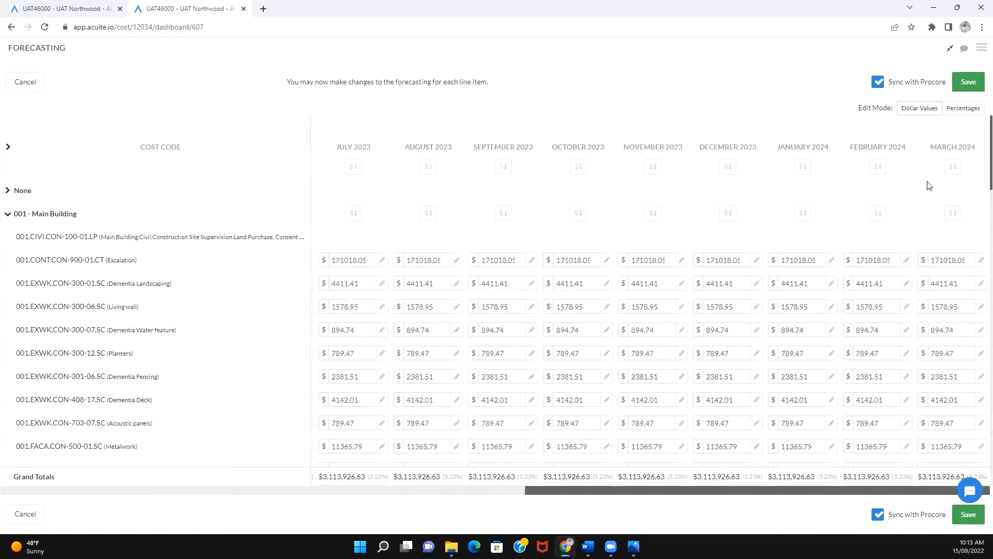
{"action": "left_click_drag", "start_coordinate": [936, 146], "coordinate": [972, 147]}
{"action": "left_click_drag", "start_coordinate": [714, 490], "coordinate": [187, 490]}
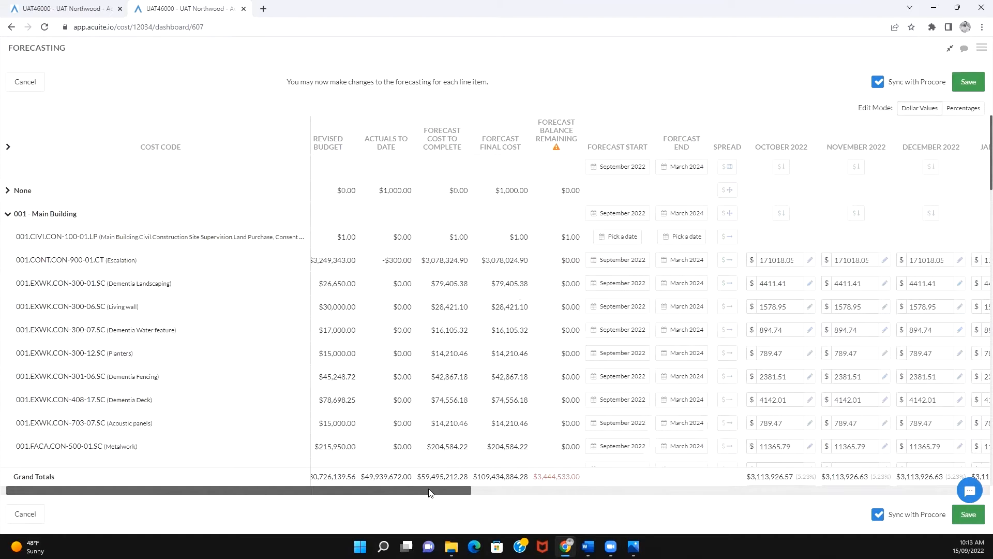
{"action": "left_click_drag", "start_coordinate": [430, 490], "coordinate": [441, 489]}
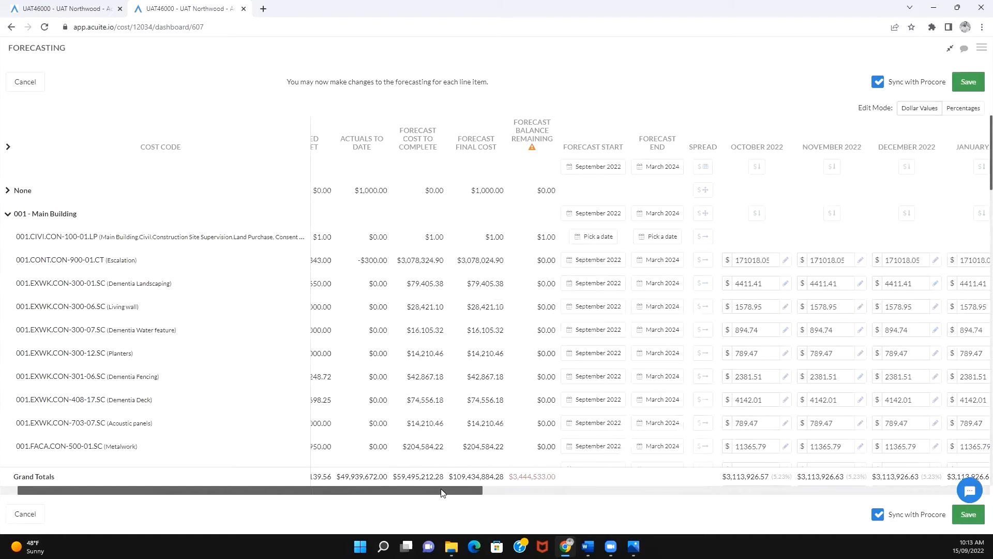
- View the spread settings for the whole project and for the 001 - Main Building group without applying either
{"action": "left_click", "coordinate": [704, 167]}
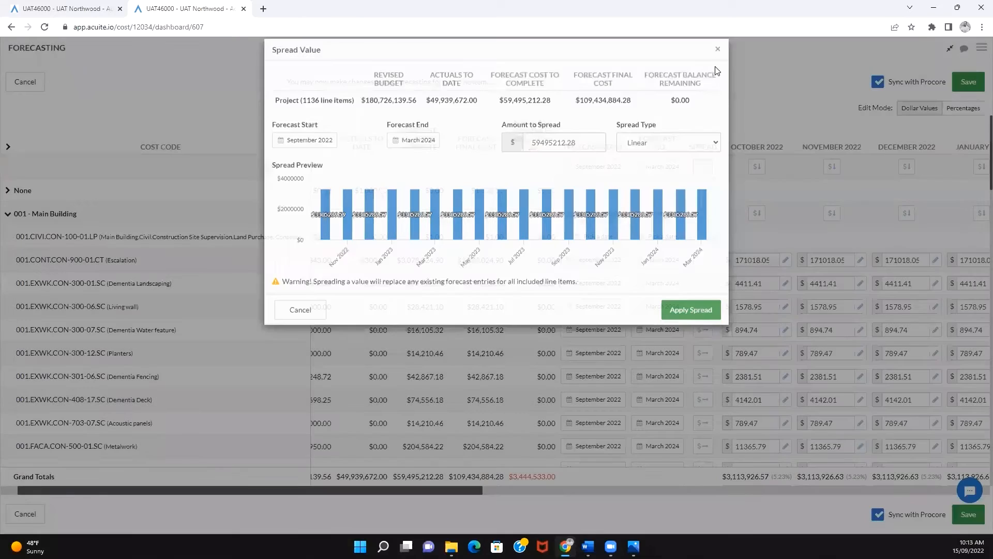
{"action": "left_click", "coordinate": [719, 66]}
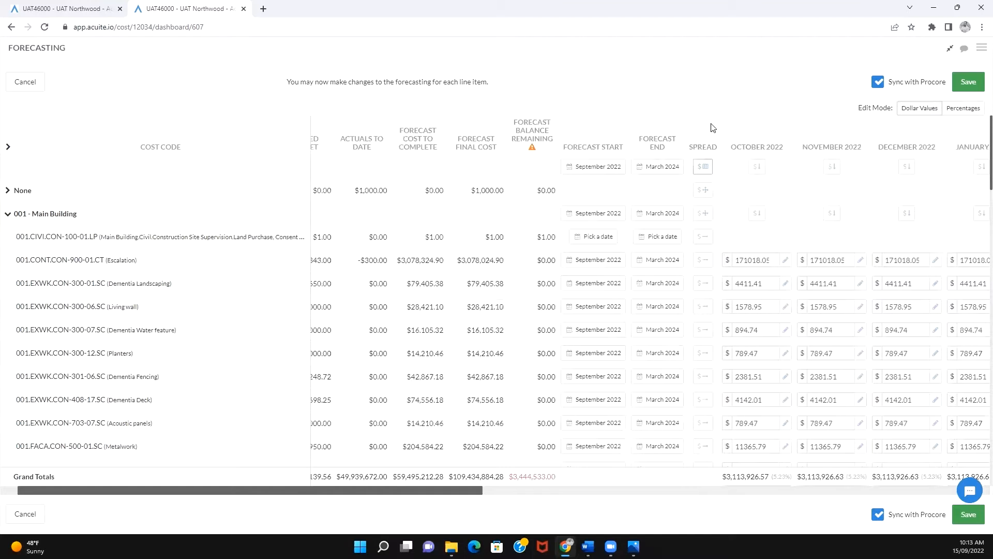
{"action": "left_click", "coordinate": [705, 214]}
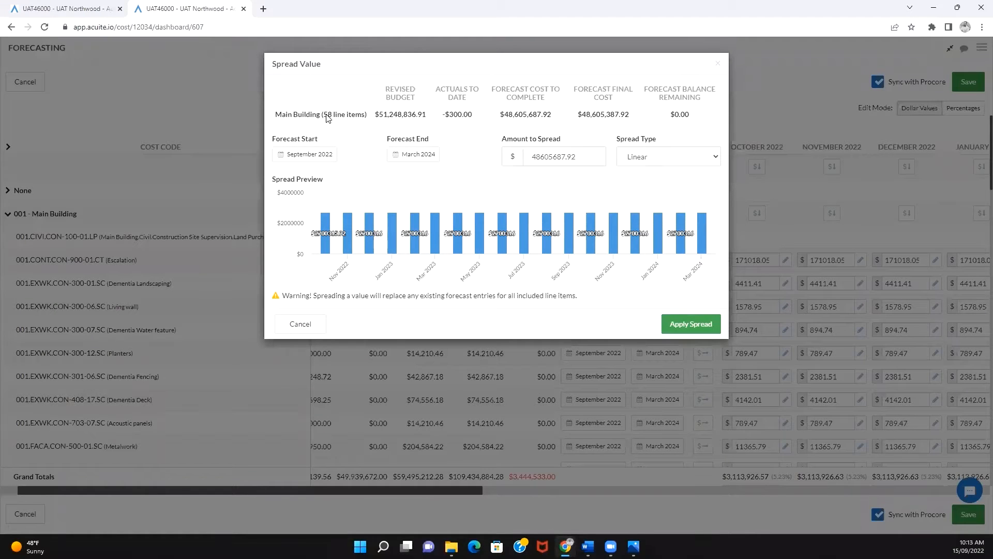
{"action": "left_click_drag", "start_coordinate": [323, 114], "coordinate": [354, 115]}
{"action": "left_click", "coordinate": [350, 131]}
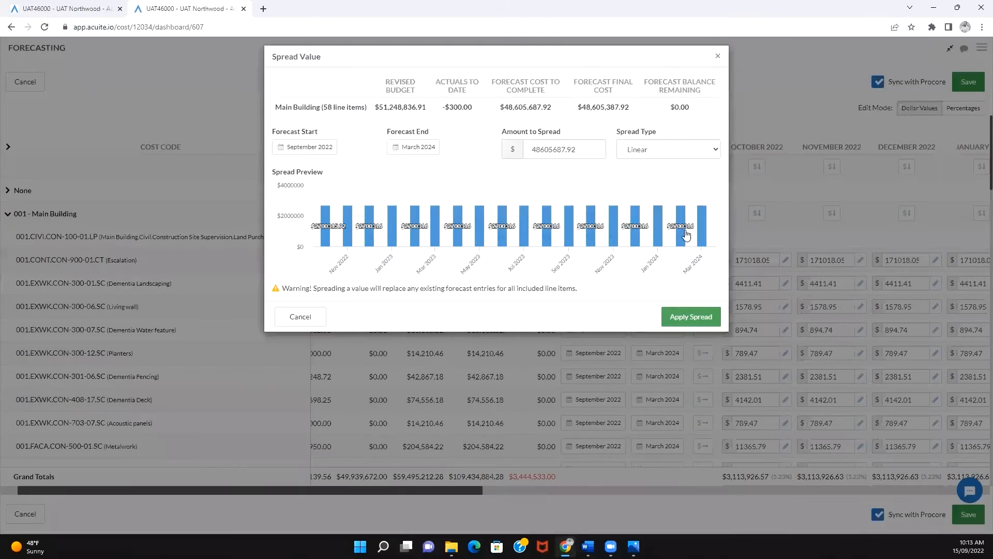
{"action": "left_click", "coordinate": [718, 65]}
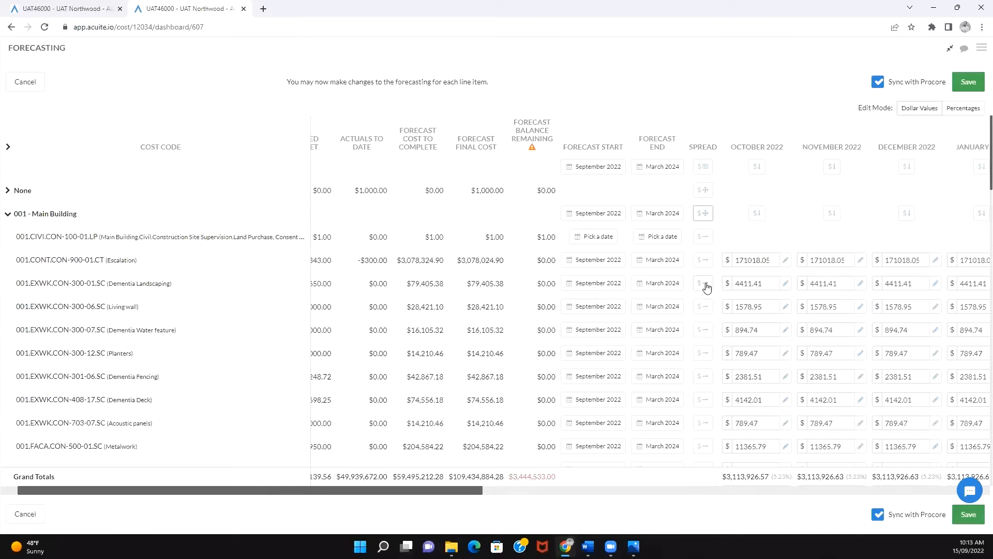
- View the spread settings of the Dementia Landscaping line and the cost code inside the None group, without changing anything
{"action": "left_click", "coordinate": [704, 284]}
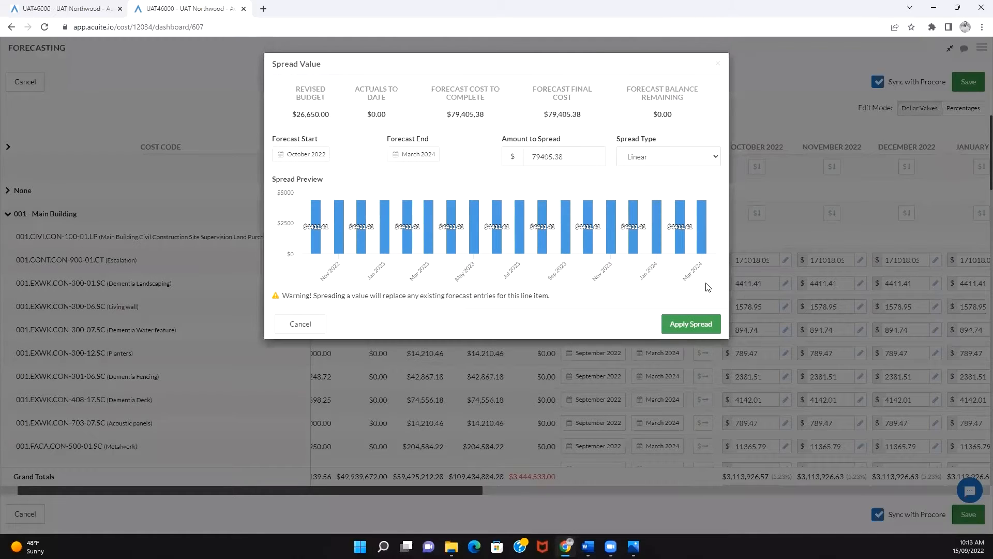
{"action": "left_click", "coordinate": [718, 67]}
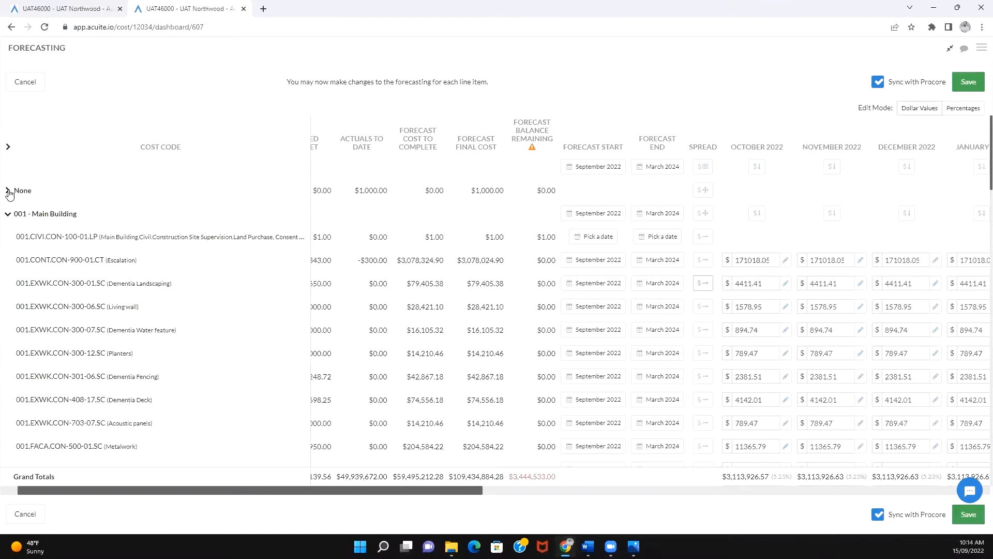
{"action": "left_click", "coordinate": [8, 191]}
{"action": "mouse_move", "coordinate": [23, 216]}
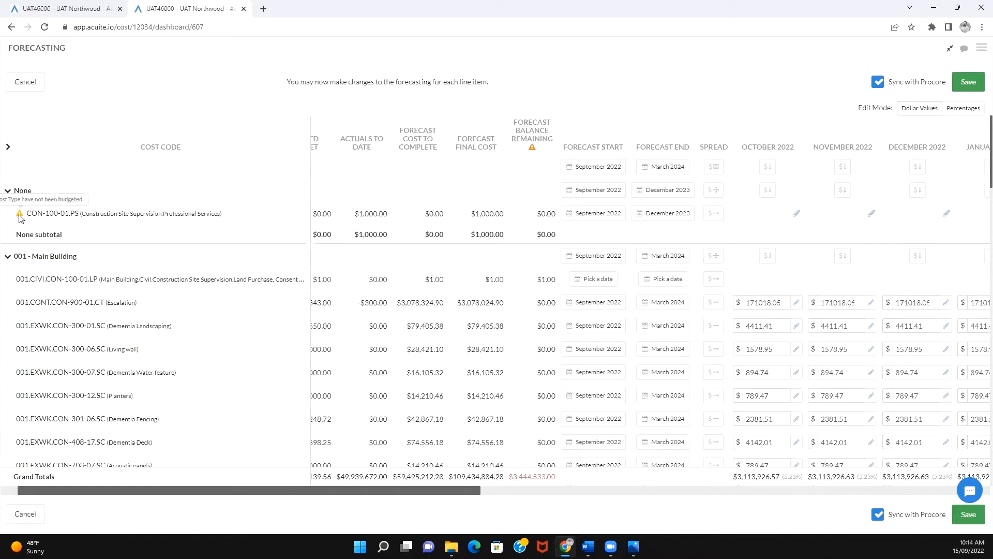
{"action": "left_click", "coordinate": [8, 191]}
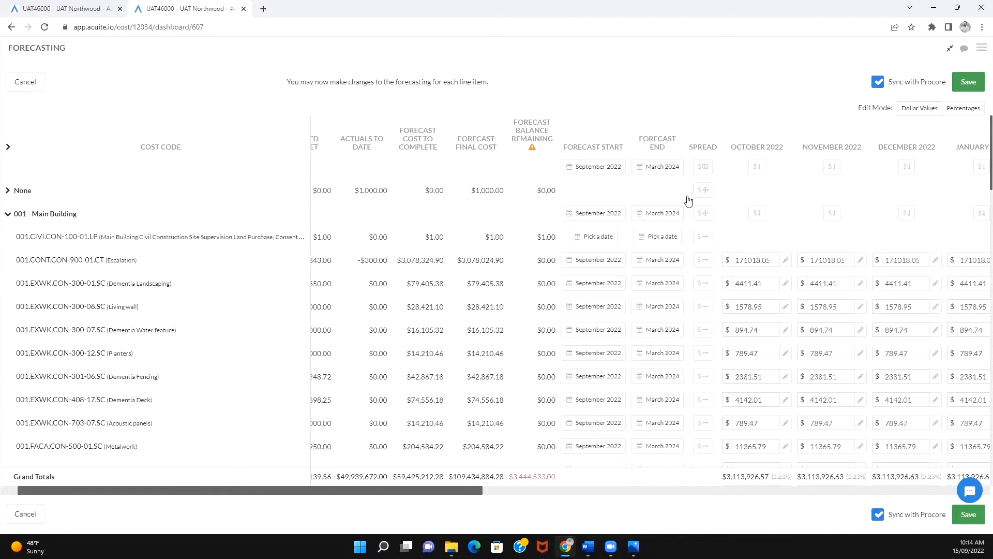
- Open the spread settings for the whole project and compare the amount to spread with the forecast cost to complete
{"action": "left_click", "coordinate": [704, 171]}
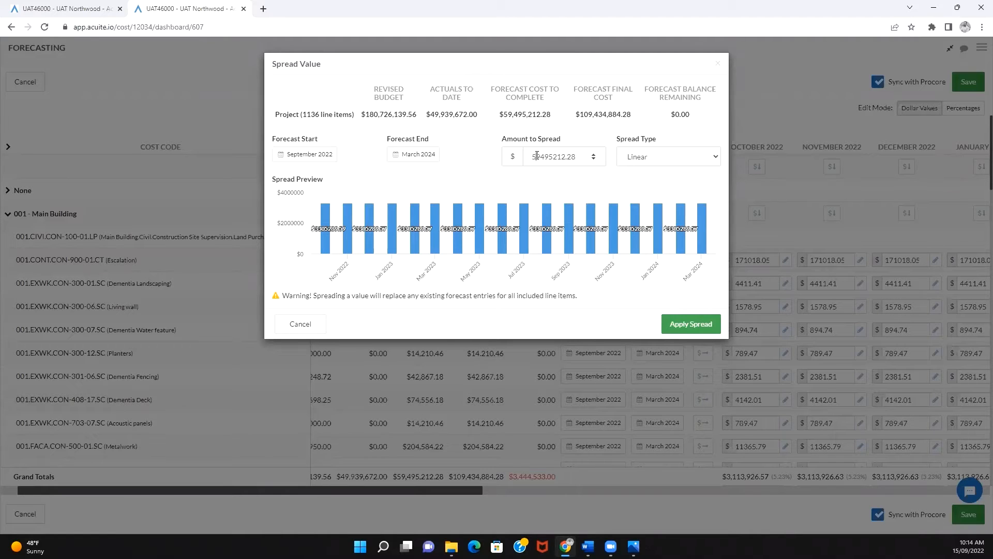
{"action": "left_click_drag", "start_coordinate": [537, 157], "coordinate": [565, 157]}
{"action": "left_click", "coordinate": [566, 156]}
{"action": "left_click_drag", "start_coordinate": [505, 115], "coordinate": [551, 115]}
{"action": "left_click", "coordinate": [550, 115]}
{"action": "left_click_drag", "start_coordinate": [532, 156], "coordinate": [574, 154]}
{"action": "left_click", "coordinate": [575, 154]}
{"action": "left_click", "coordinate": [483, 142]}
- Preview the project spread as Front Loaded, Back Loaded, S Curve and Bell Curve without applying it
{"action": "left_click", "coordinate": [665, 159]}
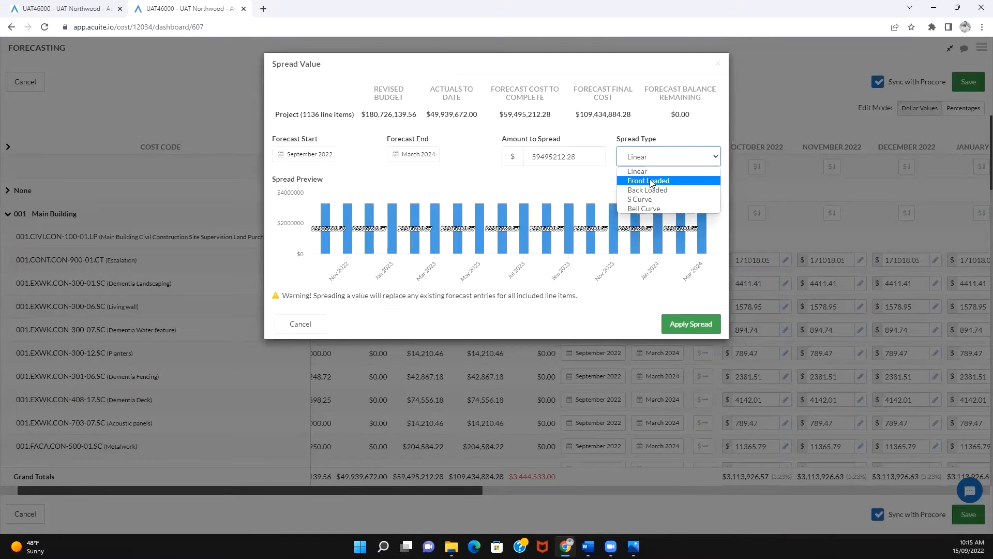
{"action": "left_click", "coordinate": [650, 180]}
{"action": "left_click", "coordinate": [655, 161]}
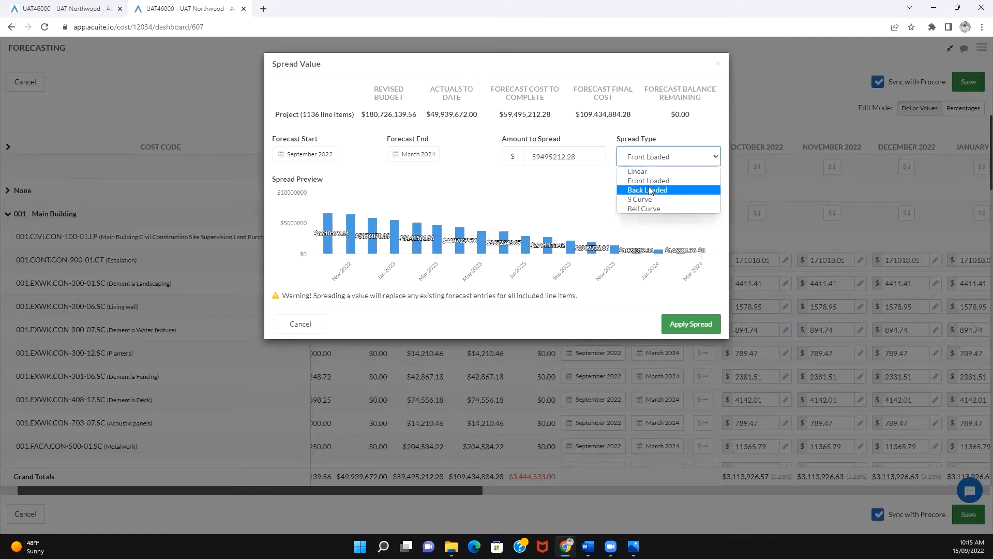
{"action": "left_click", "coordinate": [651, 190]}
{"action": "left_click", "coordinate": [654, 159]}
{"action": "left_click", "coordinate": [648, 199]}
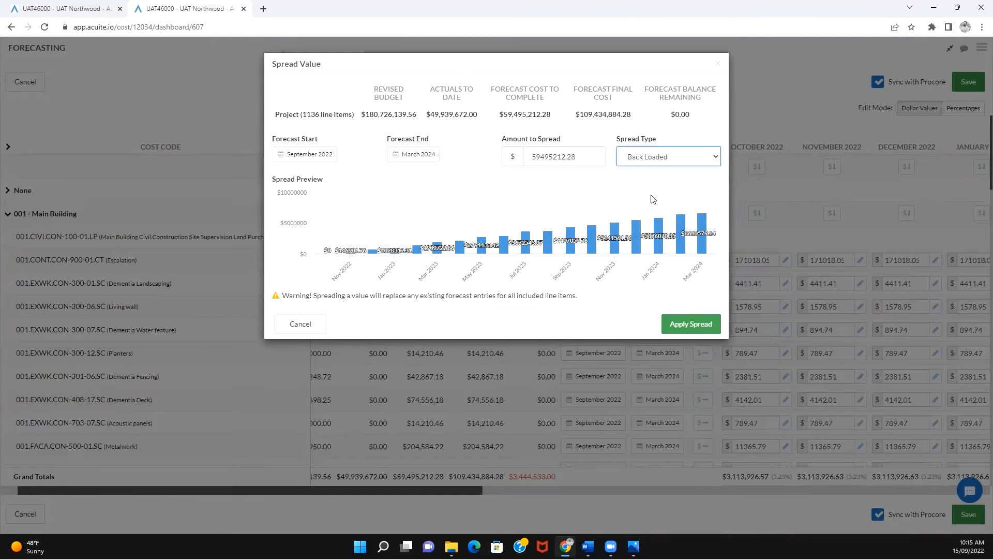
{"action": "left_click", "coordinate": [658, 161]}
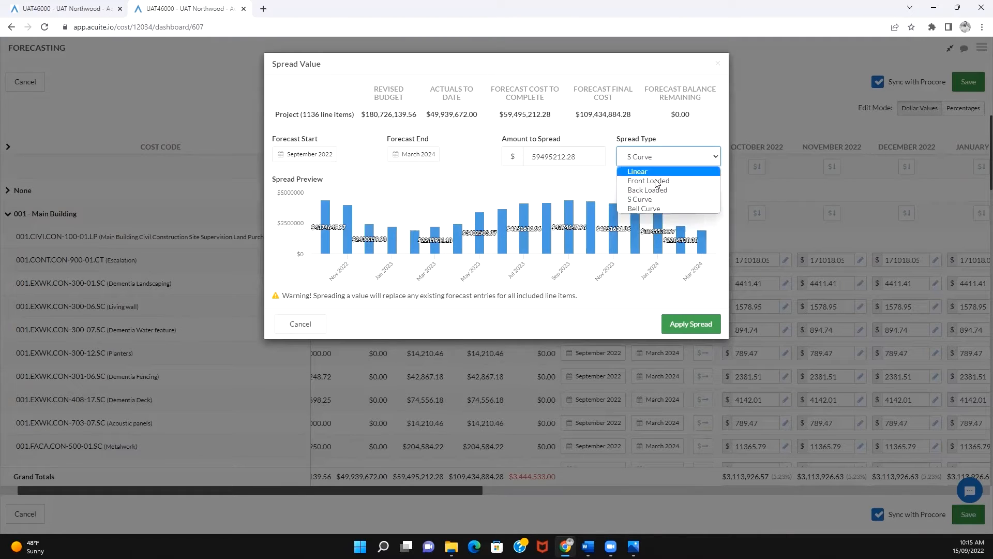
{"action": "left_click", "coordinate": [655, 209]}
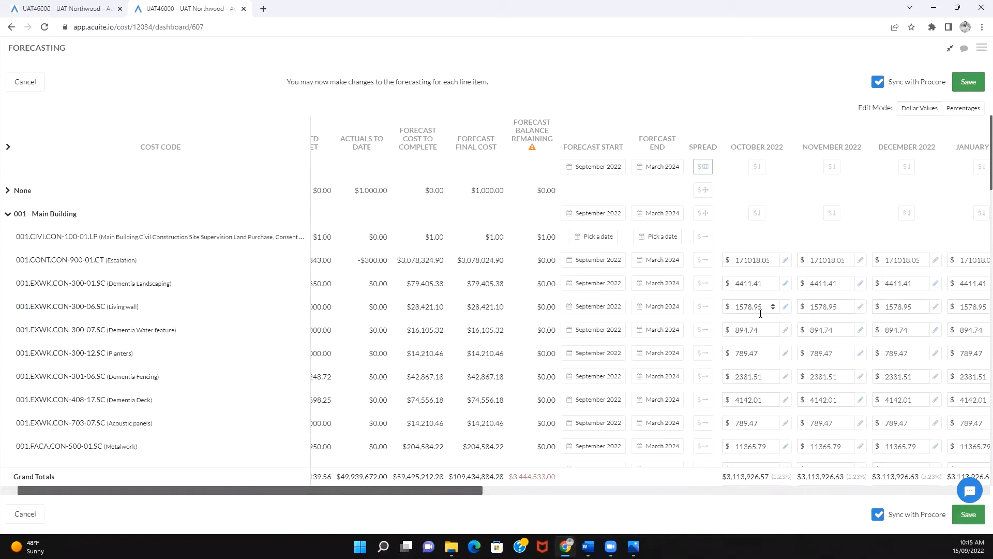
- Set the Planters line's October 2022 forecast to $8000, and view the monthly forecasts as percentages before returning to dollar values
{"action": "left_click", "coordinate": [759, 353]}
{"action": "left_click_drag", "start_coordinate": [760, 356], "coordinate": [735, 355]}
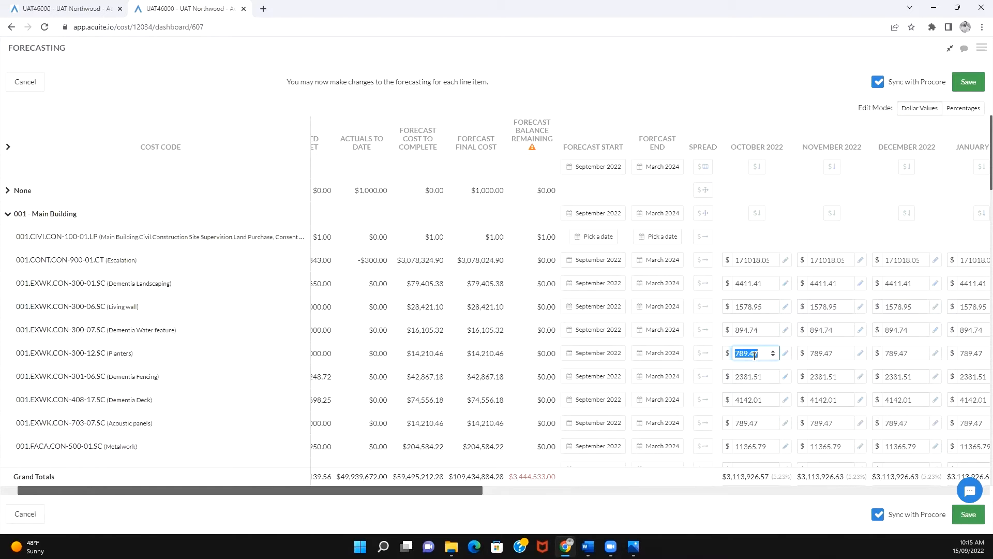
{"action": "type", "text": "8000"}
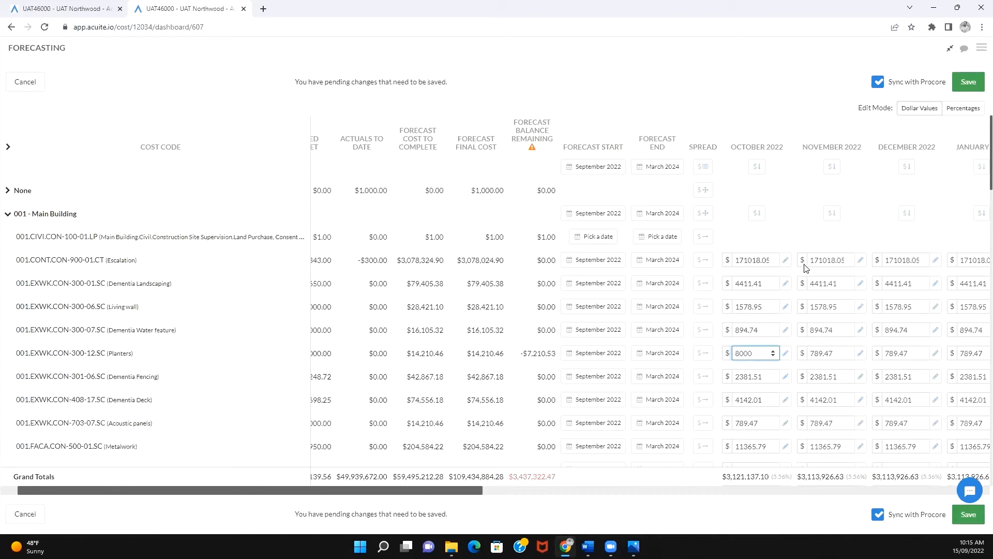
{"action": "left_click", "coordinate": [799, 242]}
{"action": "left_click", "coordinate": [963, 110]}
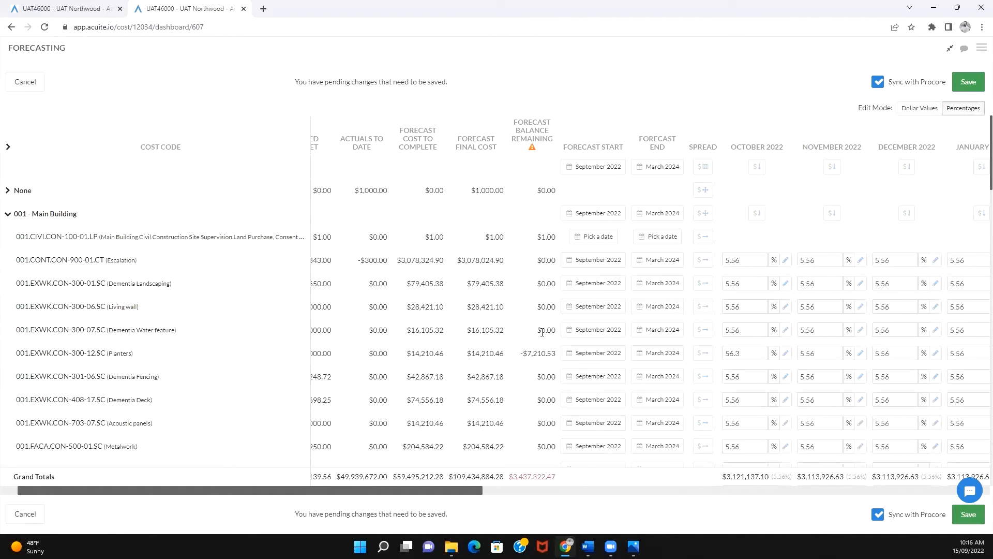
{"action": "left_click", "coordinate": [919, 114]}
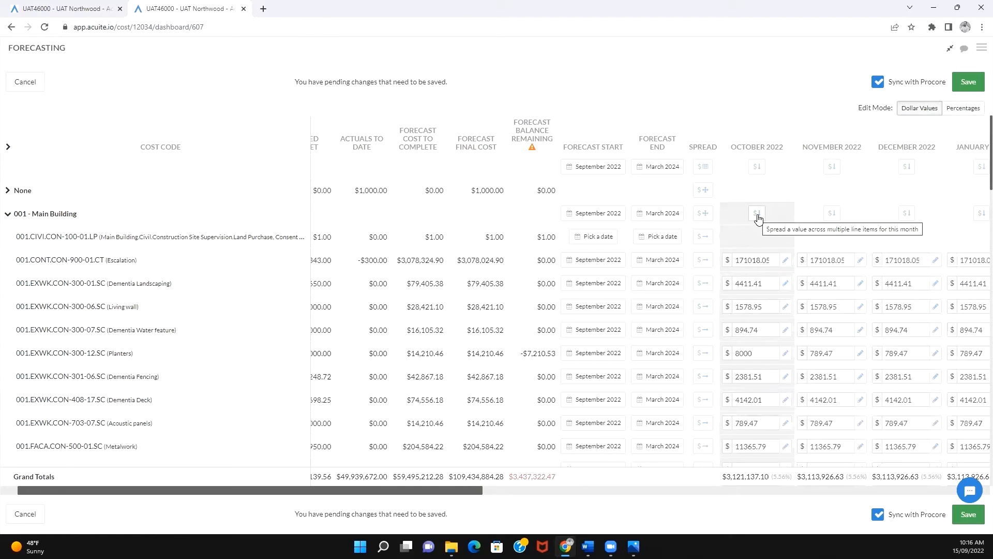
- View the spread types for the Escalation line and the October 2022 spread for the Main Building group without applying either
{"action": "left_click", "coordinate": [704, 265]}
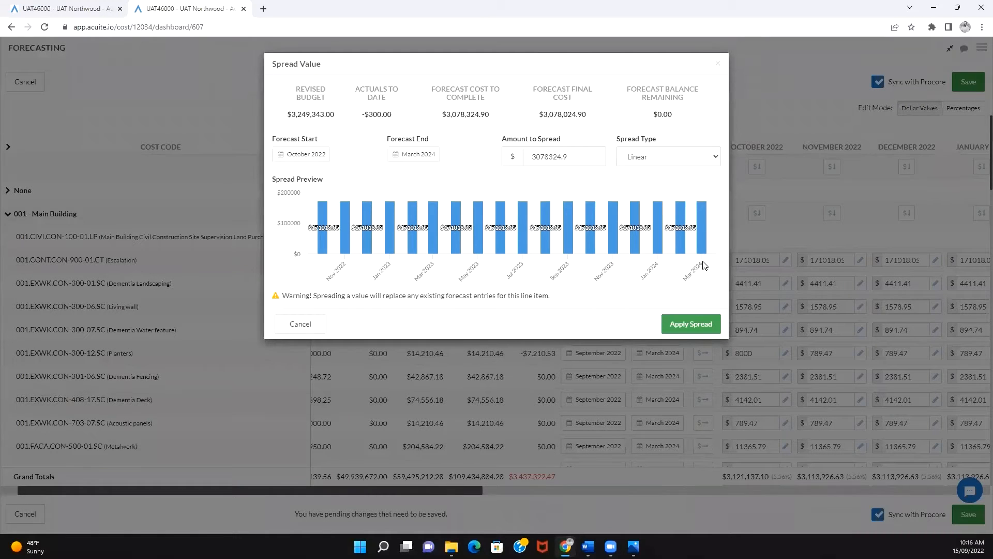
{"action": "left_click", "coordinate": [648, 159]}
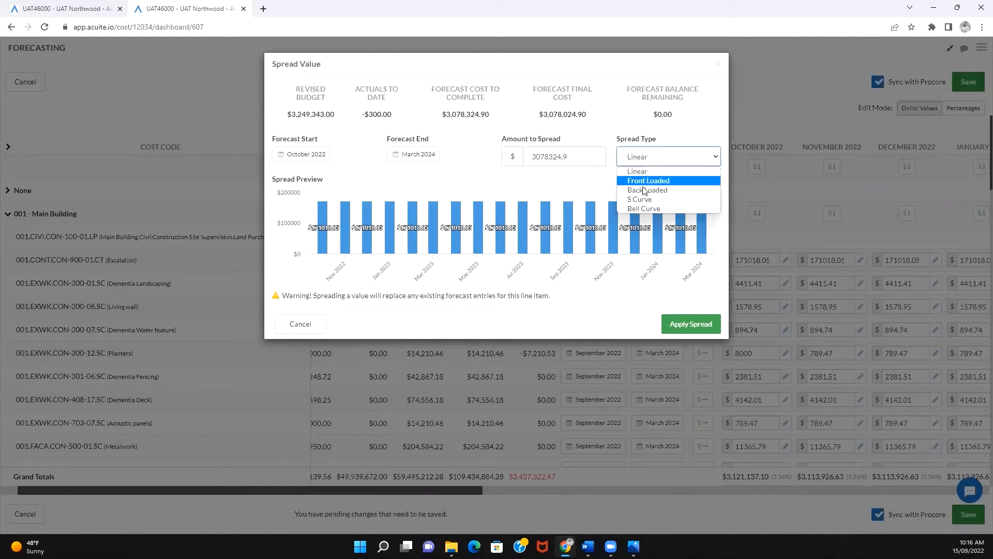
{"action": "left_click", "coordinate": [675, 135]}
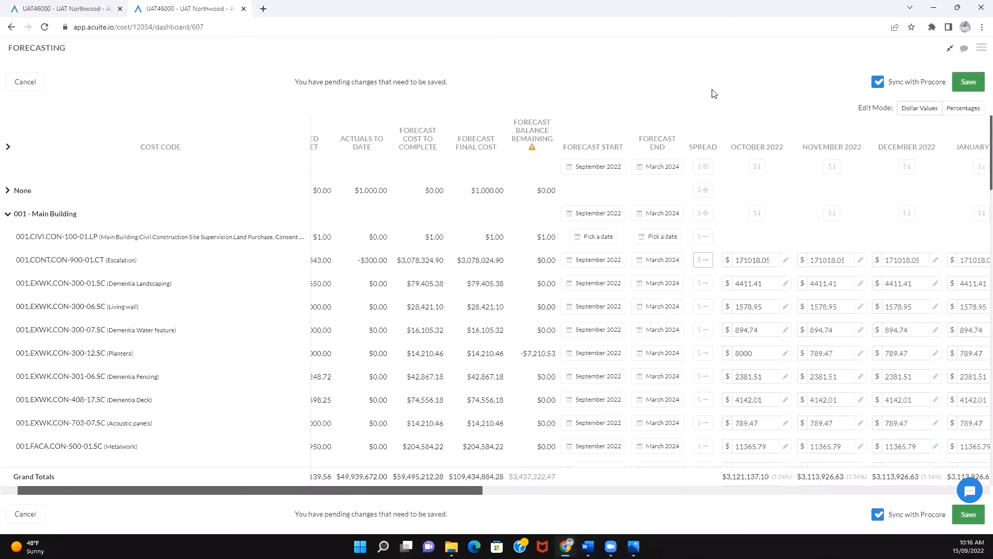
{"action": "left_click", "coordinate": [757, 214]}
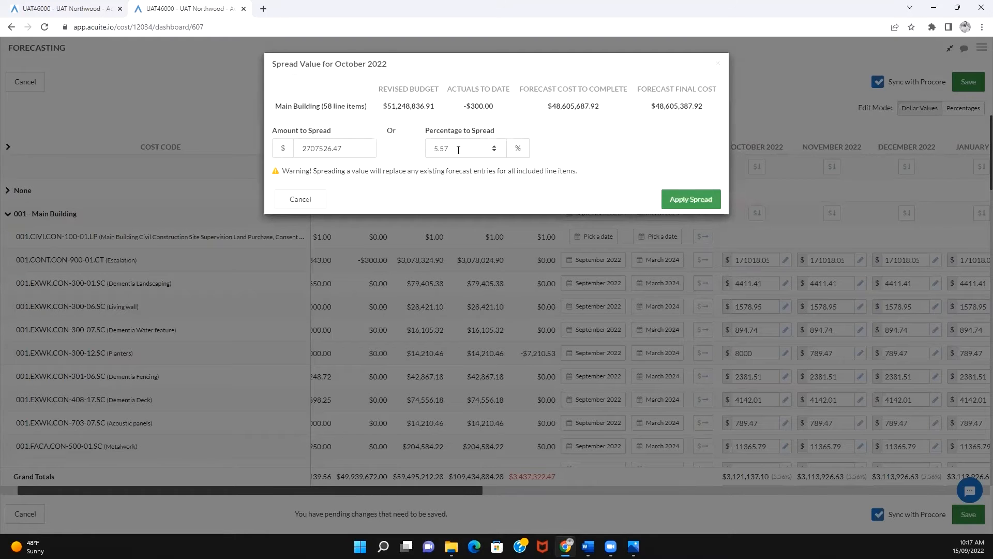
{"action": "left_click", "coordinate": [717, 64]}
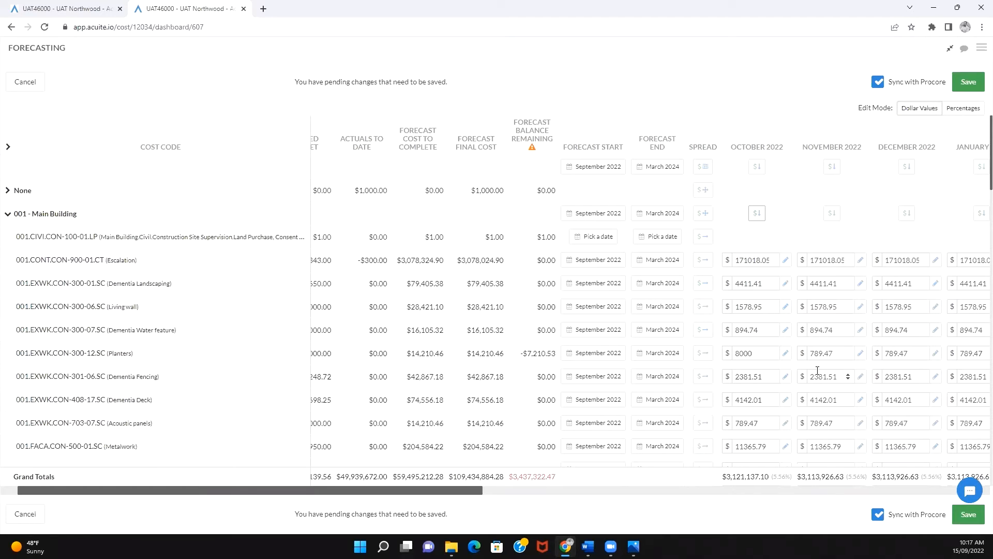
- Open the October 2022 advanced forecast details of the Dementia Fencing line and view its lump sum, quantity based and time related costs
{"action": "left_click", "coordinate": [763, 376]}
{"action": "left_click", "coordinate": [787, 379]}
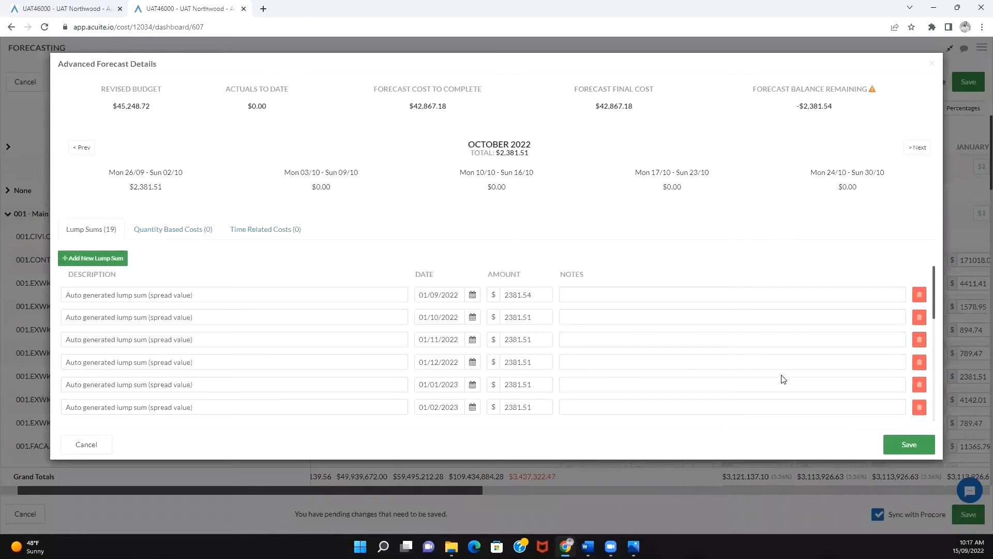
{"action": "left_click", "coordinate": [158, 231]}
{"action": "left_click", "coordinate": [247, 229]}
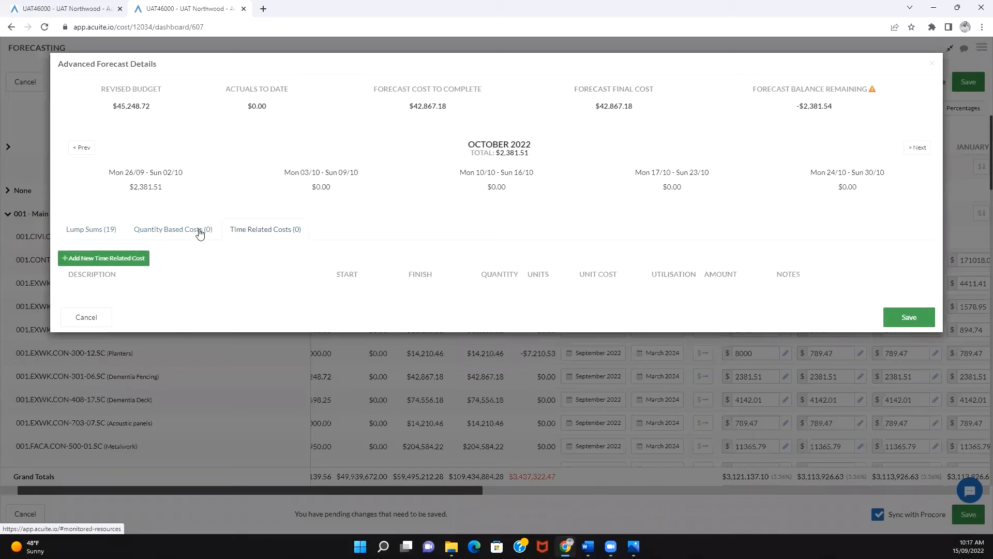
{"action": "left_click", "coordinate": [106, 232]}
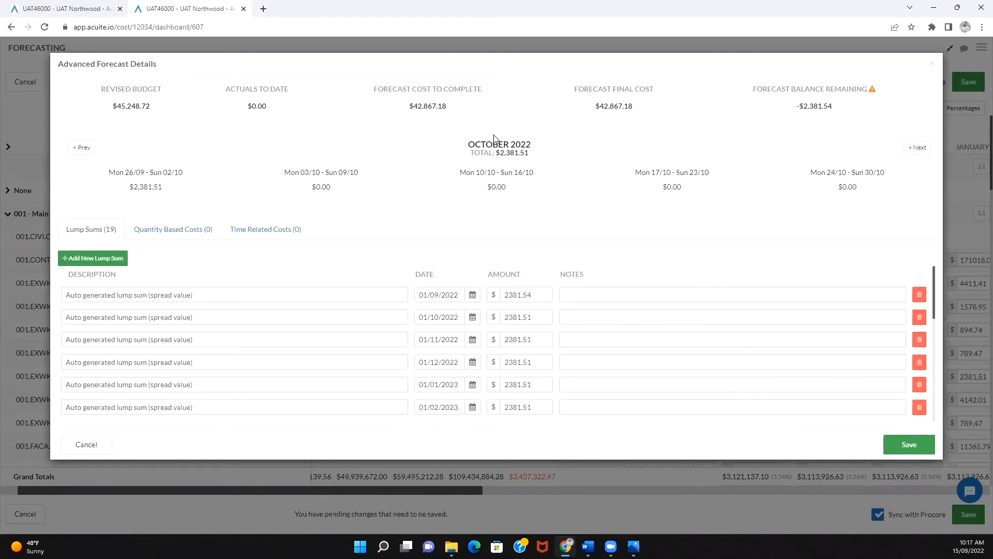
- Examine the October 2022 total, the weekly breakdown and the auto generated lump sum entries in the Dementia Fencing details
{"action": "left_click_drag", "start_coordinate": [500, 152], "coordinate": [528, 149]}
{"action": "left_click", "coordinate": [767, 147]}
{"action": "left_click_drag", "start_coordinate": [496, 153], "coordinate": [523, 153]}
{"action": "left_click_drag", "start_coordinate": [144, 187], "coordinate": [158, 188]}
{"action": "left_click_drag", "start_coordinate": [171, 173], "coordinate": [184, 175]}
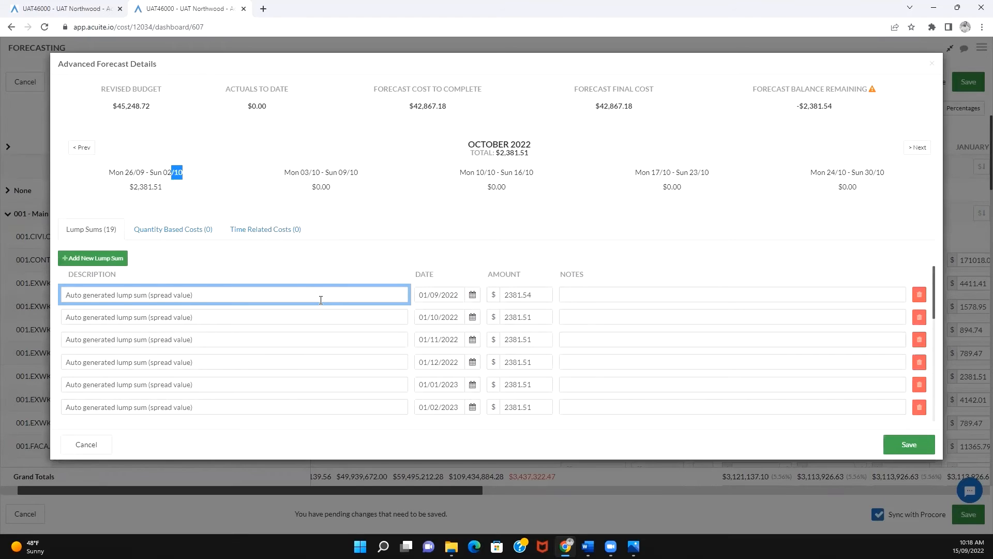
{"action": "left_click", "coordinate": [310, 318]}
{"action": "left_click", "coordinate": [292, 343]}
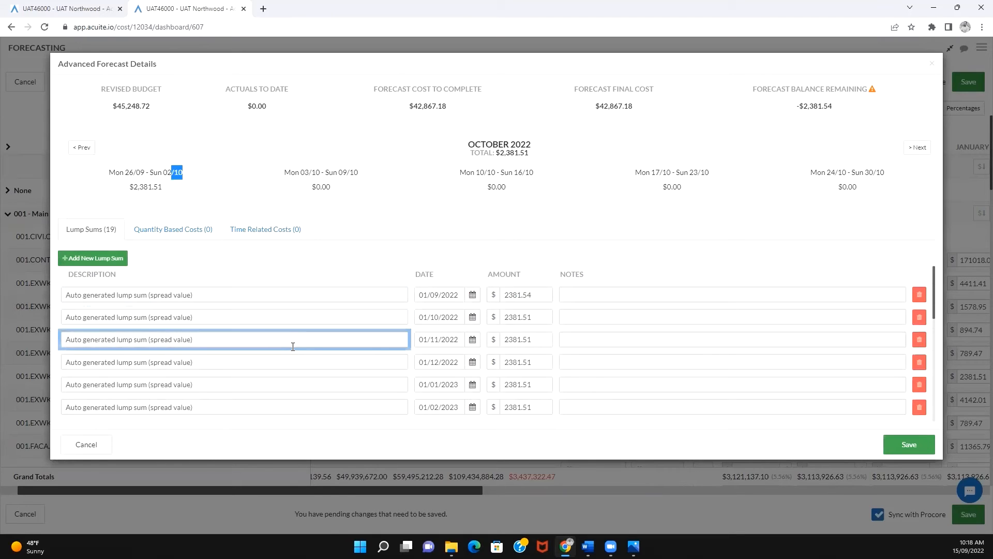
{"action": "left_click", "coordinate": [286, 363]}
- Set the lump sum dated 01/10/2022 to $80000 and change its description to "Crane set up"
{"action": "double_click", "coordinate": [532, 317]}
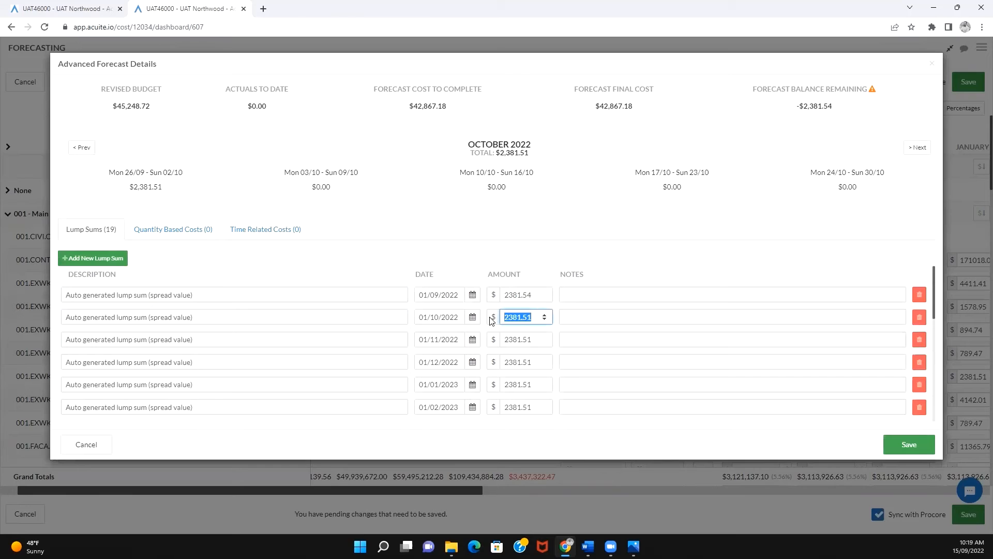
{"action": "type", "text": "80000"}
{"action": "left_click", "coordinate": [127, 309]}
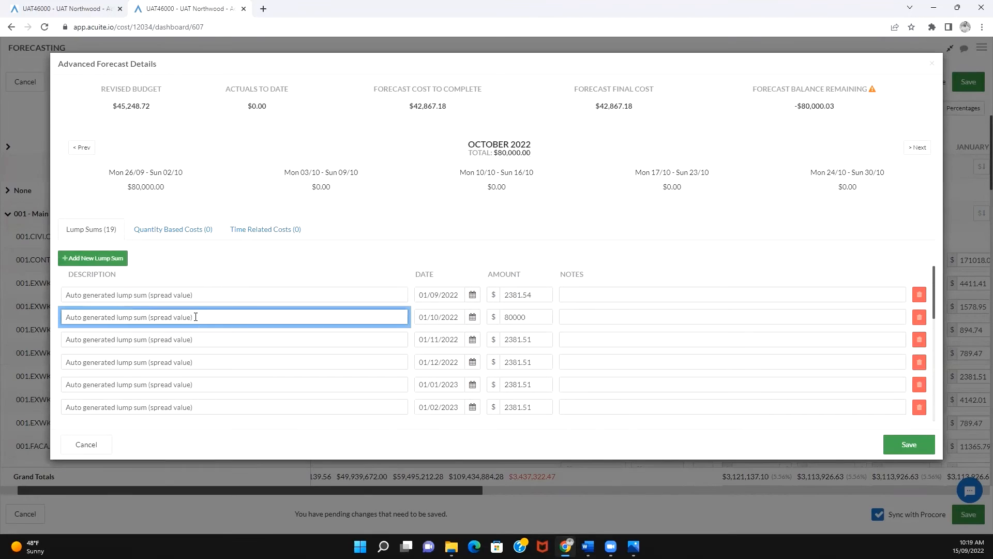
{"action": "left_click_drag", "start_coordinate": [193, 316], "coordinate": [64, 316]}
{"action": "type", "text": "Crane set up"}
{"action": "left_click", "coordinate": [250, 261]}
- Add a quantity based cost named "Concrete" with a quantity of 60 m^3 at a unit cost of $350
{"action": "left_click", "coordinate": [172, 231]}
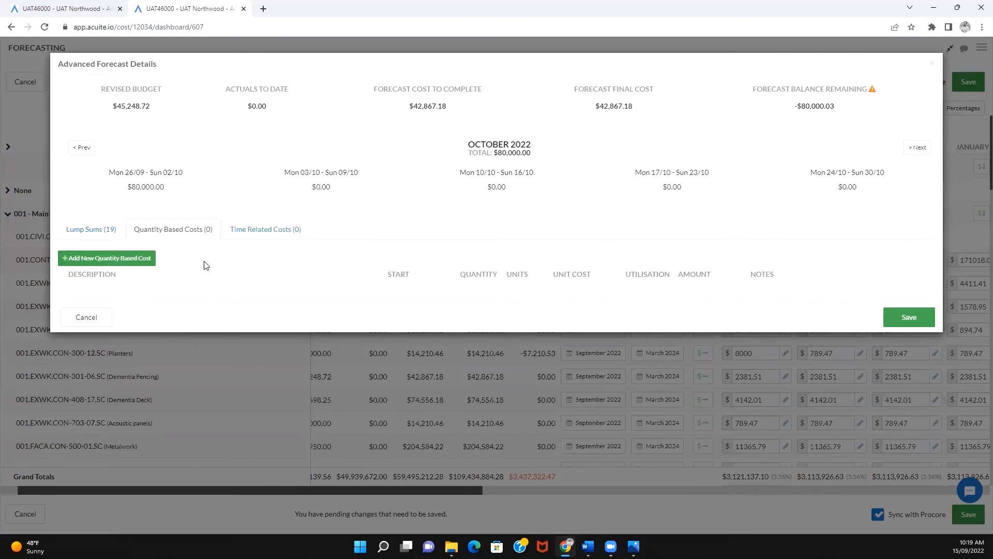
{"action": "left_click", "coordinate": [122, 259]}
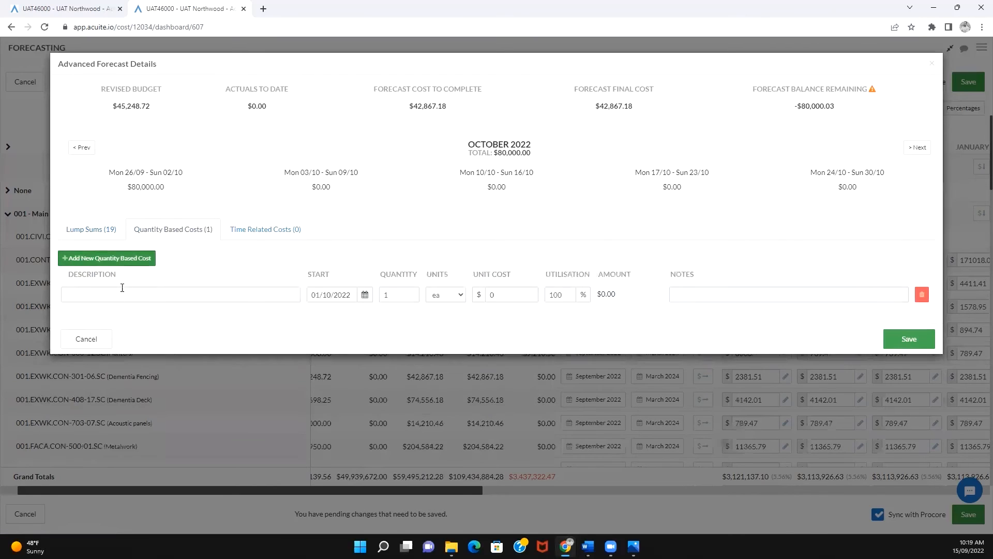
{"action": "left_click", "coordinate": [115, 298]}
{"action": "type", "text": "Concrete"}
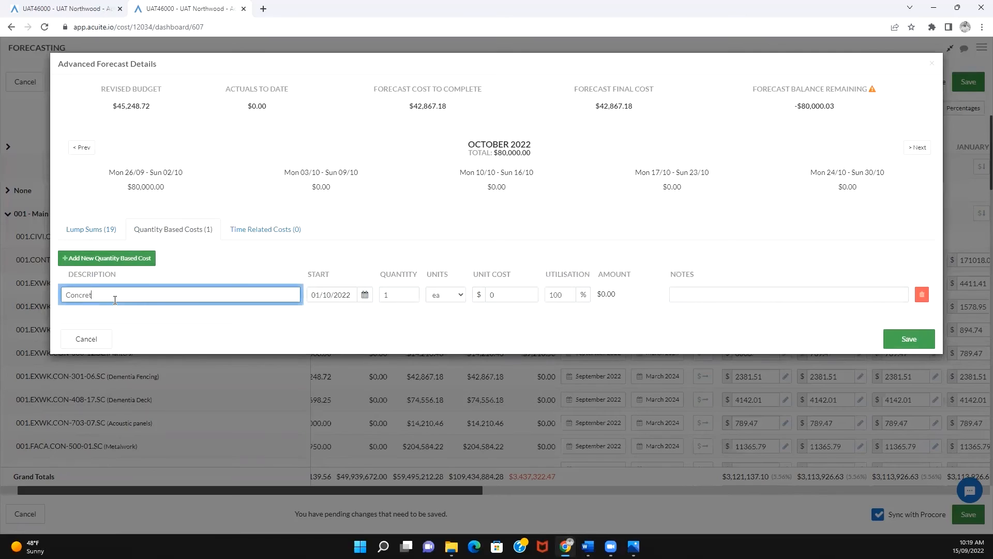
{"action": "key", "text": "Tab"}
{"action": "type", "text": "60"}
{"action": "left_click", "coordinate": [445, 295]}
{"action": "left_click", "coordinate": [445, 345]}
{"action": "left_click", "coordinate": [501, 294]}
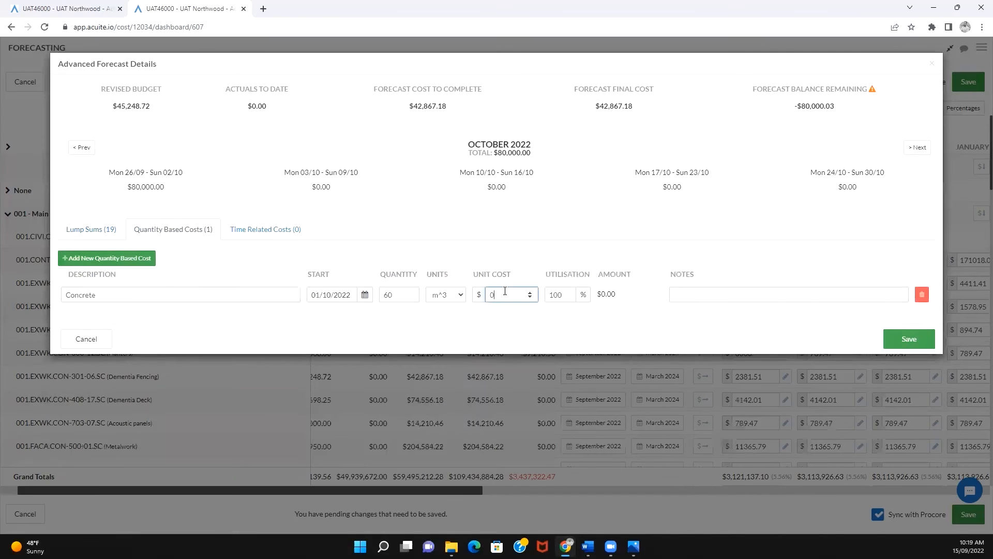
{"action": "type", "text": "350"}
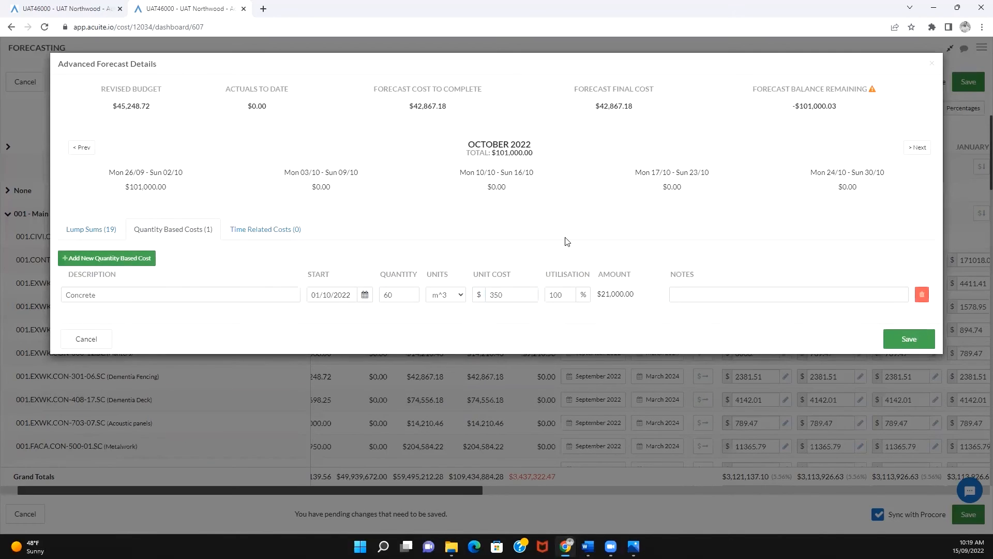
- Add a time related cost named "Driver & dogman" for 10 months at a unit cost of $10000
{"action": "left_click", "coordinate": [275, 230]}
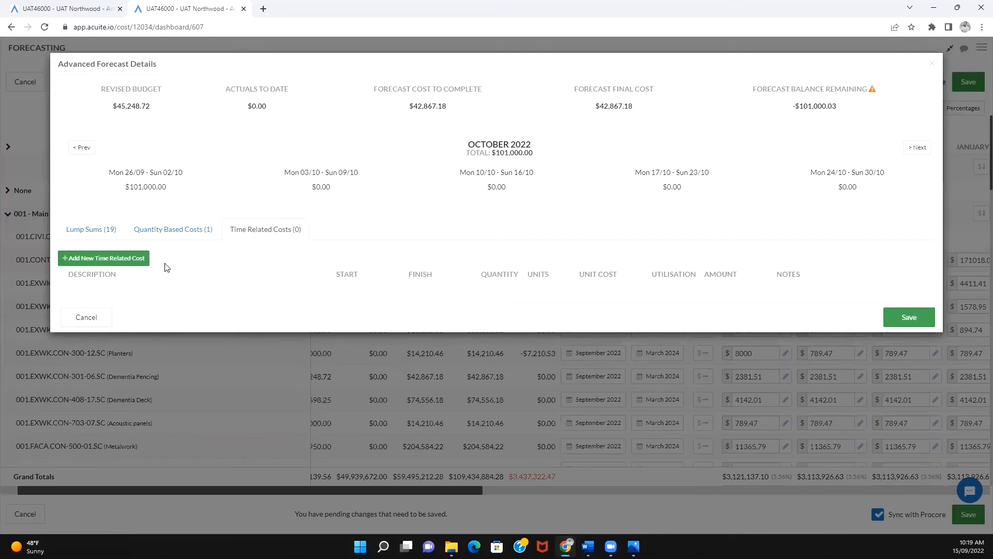
{"action": "left_click", "coordinate": [141, 258]}
{"action": "left_click", "coordinate": [126, 290]}
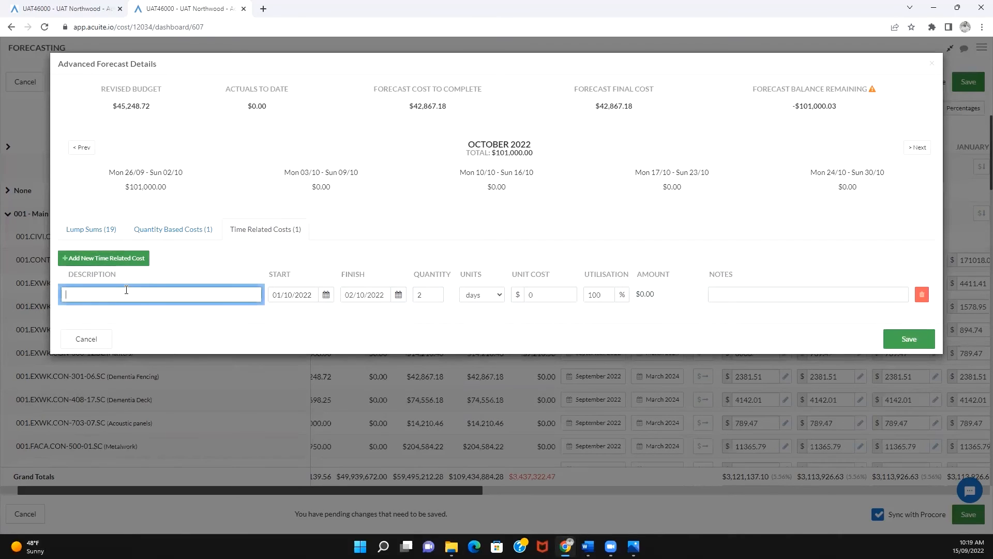
{"action": "type", "text": "Driver & dogman"}
{"action": "left_click", "coordinate": [390, 291]}
{"action": "double_click", "coordinate": [424, 293]}
{"action": "type", "text": "10"}
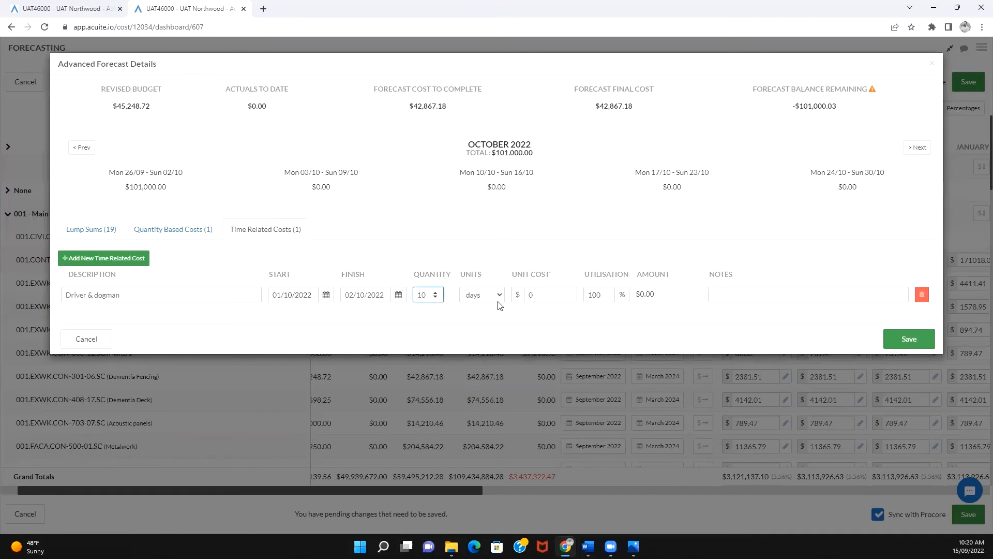
{"action": "left_click", "coordinate": [498, 300]}
{"action": "left_click", "coordinate": [489, 326]}
{"action": "left_click", "coordinate": [542, 294]}
{"action": "type", "text": "10000"}
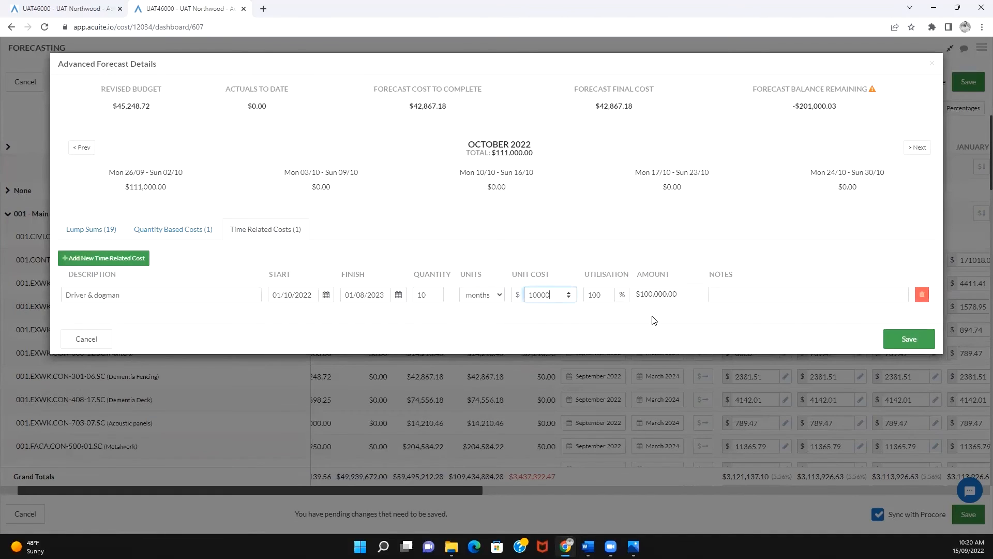
- Check the notes field and forecast balance of the Dementia Fencing line, and close the advanced forecast details without saving
{"action": "left_click", "coordinate": [655, 319]}
{"action": "left_click", "coordinate": [813, 294]}
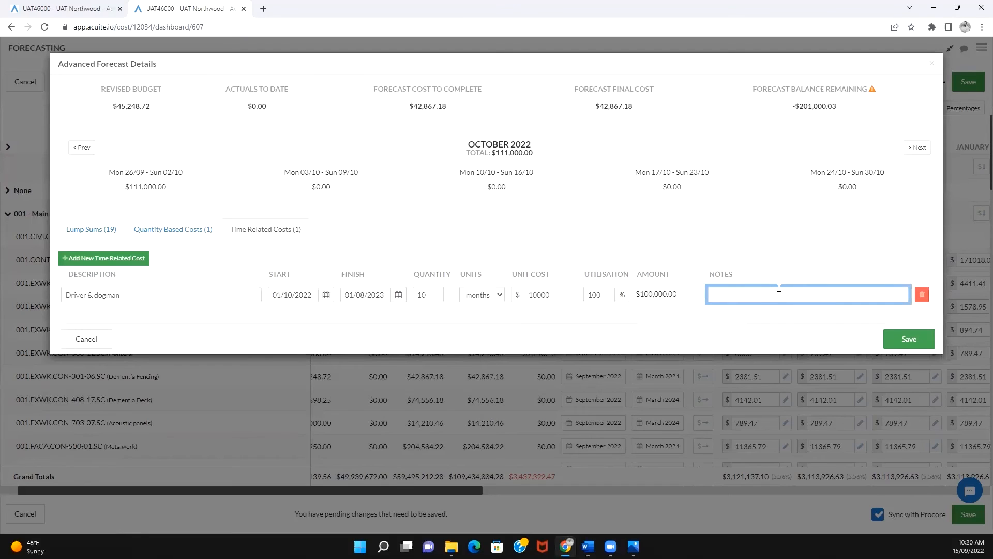
{"action": "left_click", "coordinate": [903, 150]}
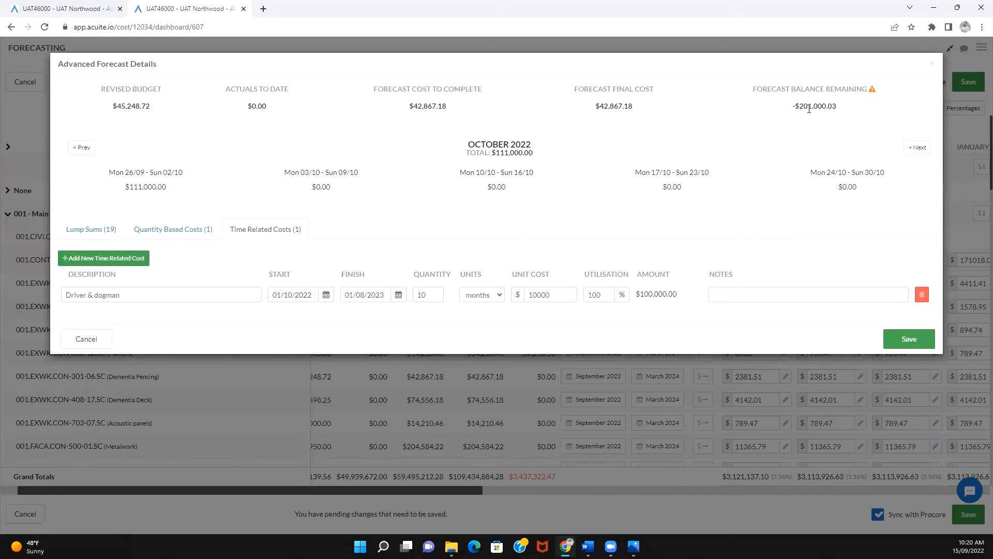
{"action": "left_click", "coordinate": [957, 59]}
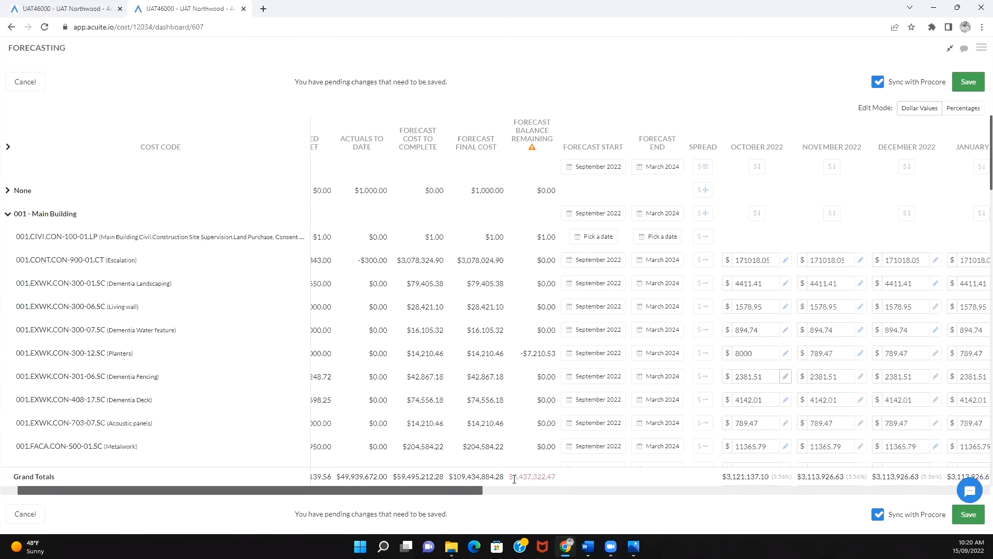
- Turn Sync with Procore off and on again, and exit the full-screen view of the forecasting table
{"action": "left_click_drag", "start_coordinate": [516, 477], "coordinate": [543, 477]}
{"action": "left_click_drag", "start_coordinate": [372, 492], "coordinate": [524, 495]}
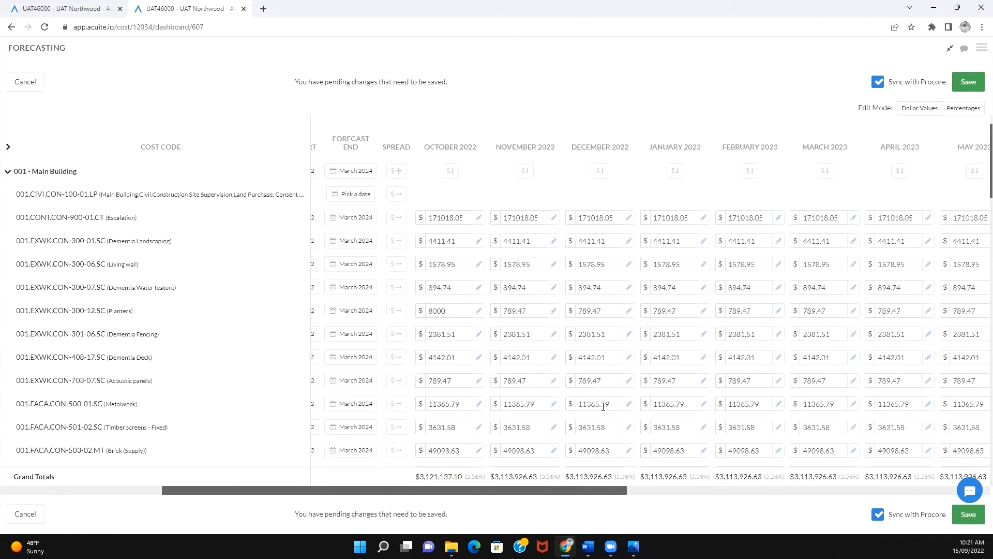
{"action": "left_click", "coordinate": [877, 84]}
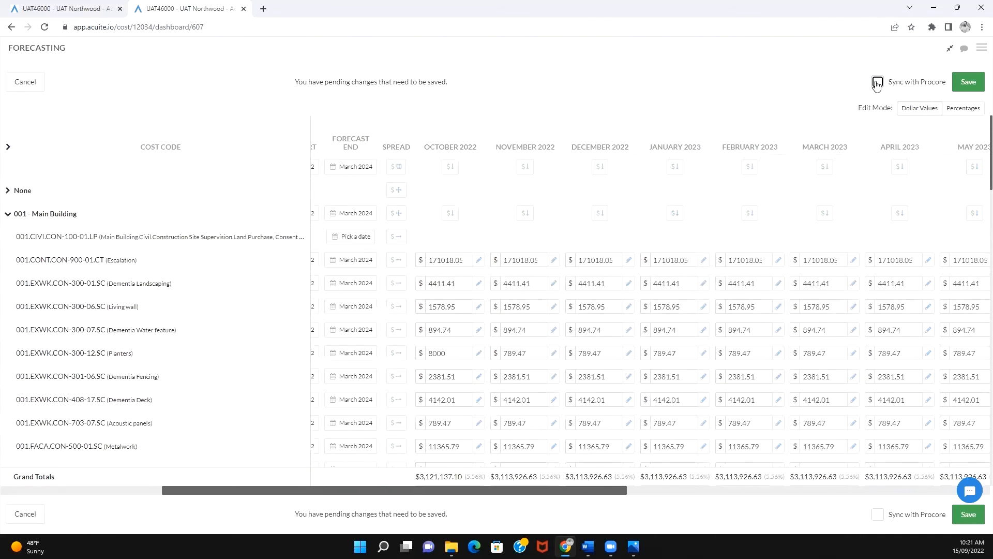
{"action": "left_click", "coordinate": [878, 84]}
{"action": "left_click", "coordinate": [950, 49]}
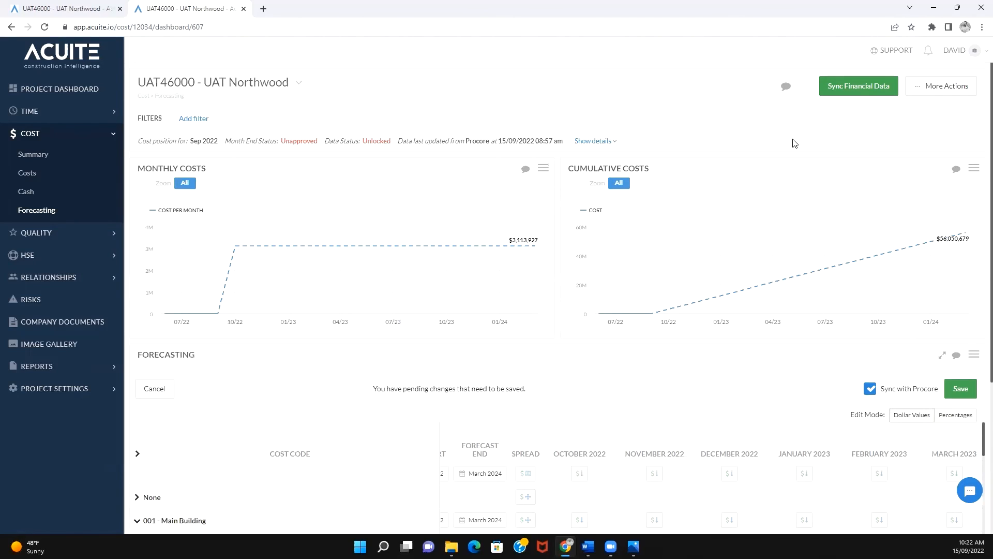
- View the dashboard approval status back to the July 2022 reporting period, including its history, without changing anything
{"action": "left_click", "coordinate": [949, 93]}
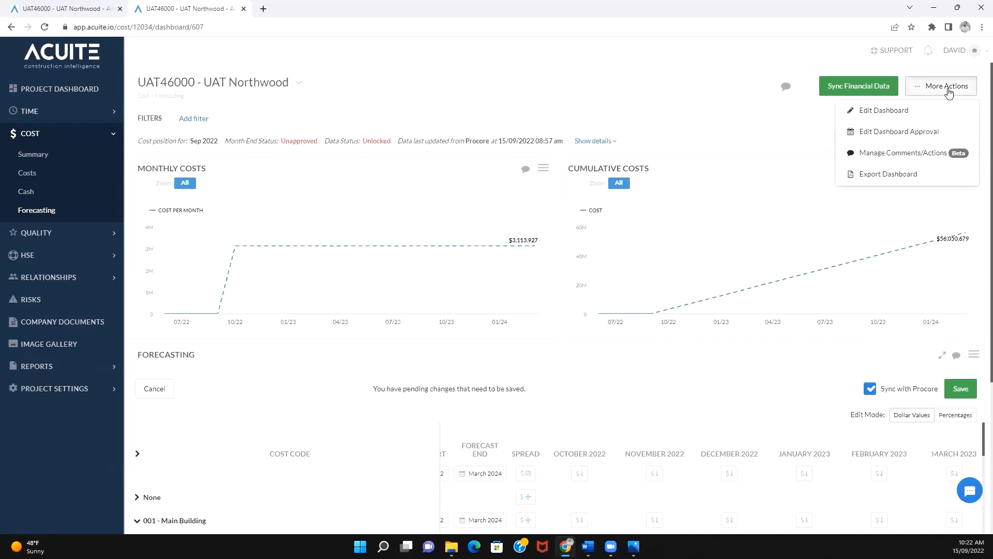
{"action": "left_click", "coordinate": [891, 133]}
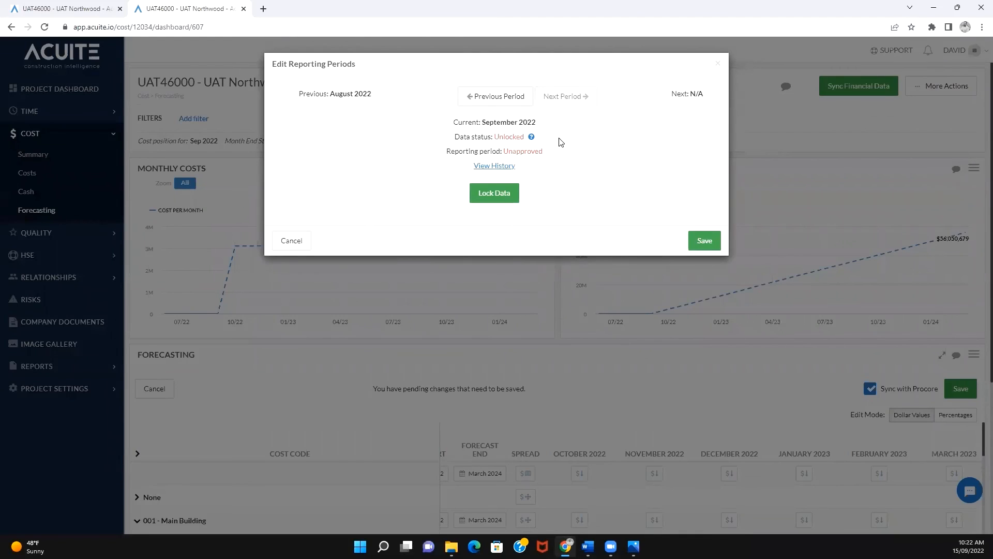
{"action": "left_click", "coordinate": [507, 100]}
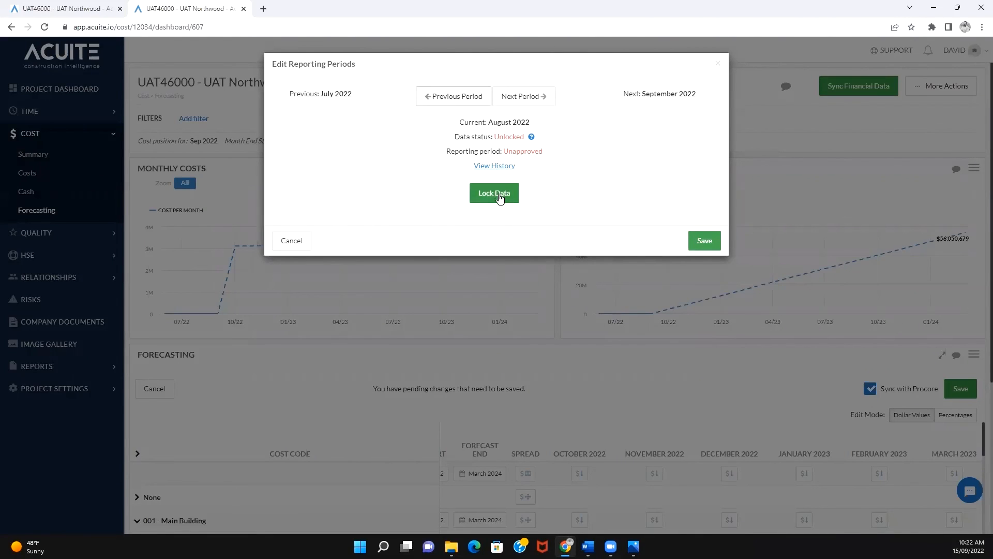
{"action": "left_click", "coordinate": [465, 99]}
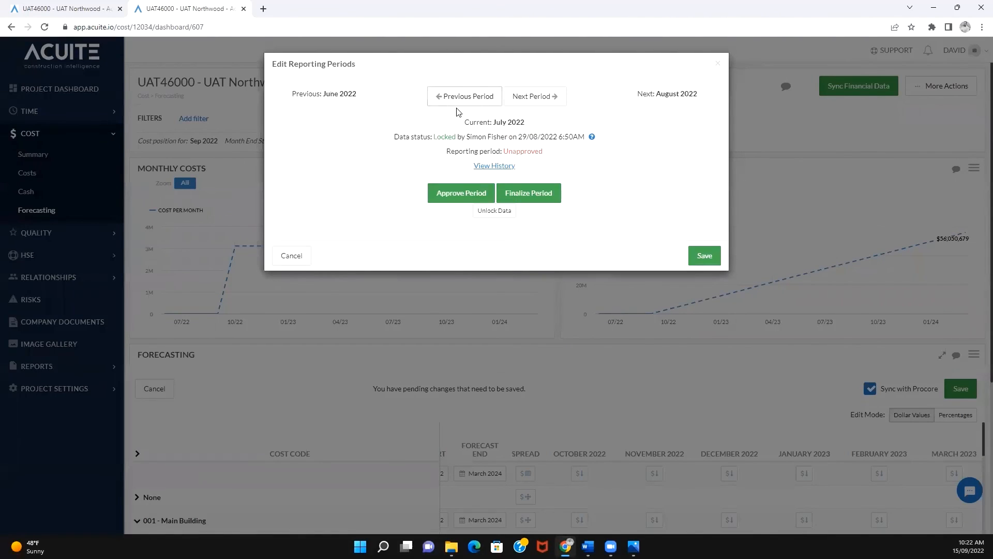
{"action": "left_click", "coordinate": [493, 167]}
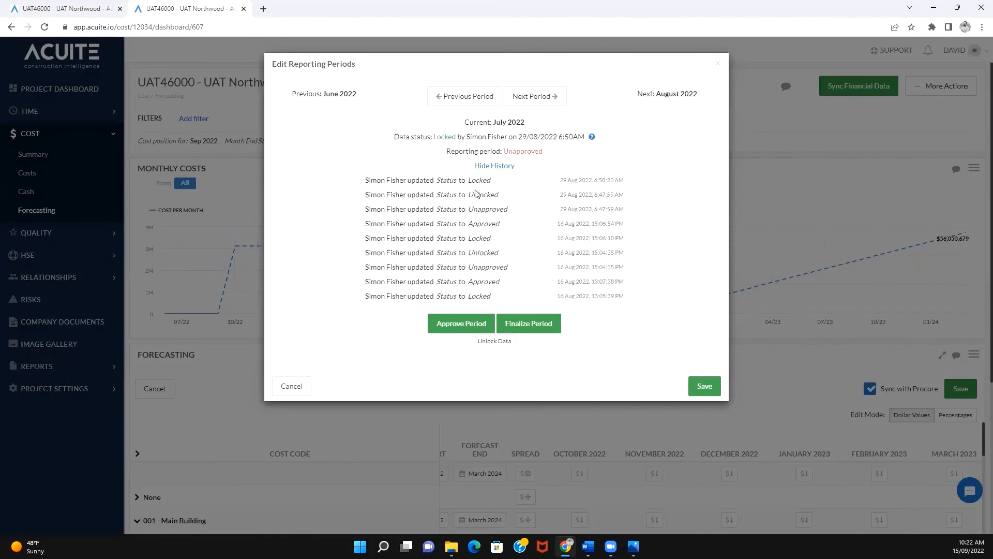
{"action": "left_click", "coordinate": [718, 64]}
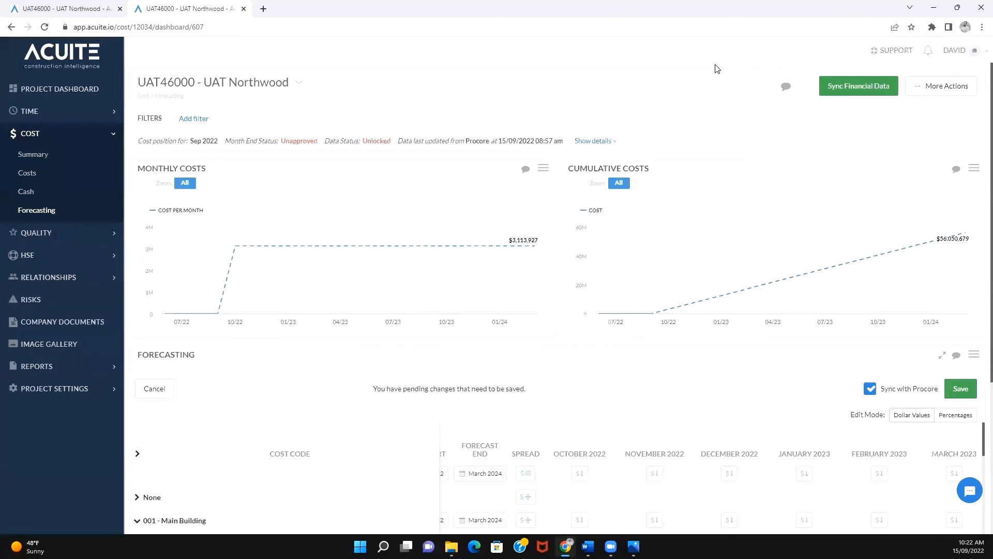